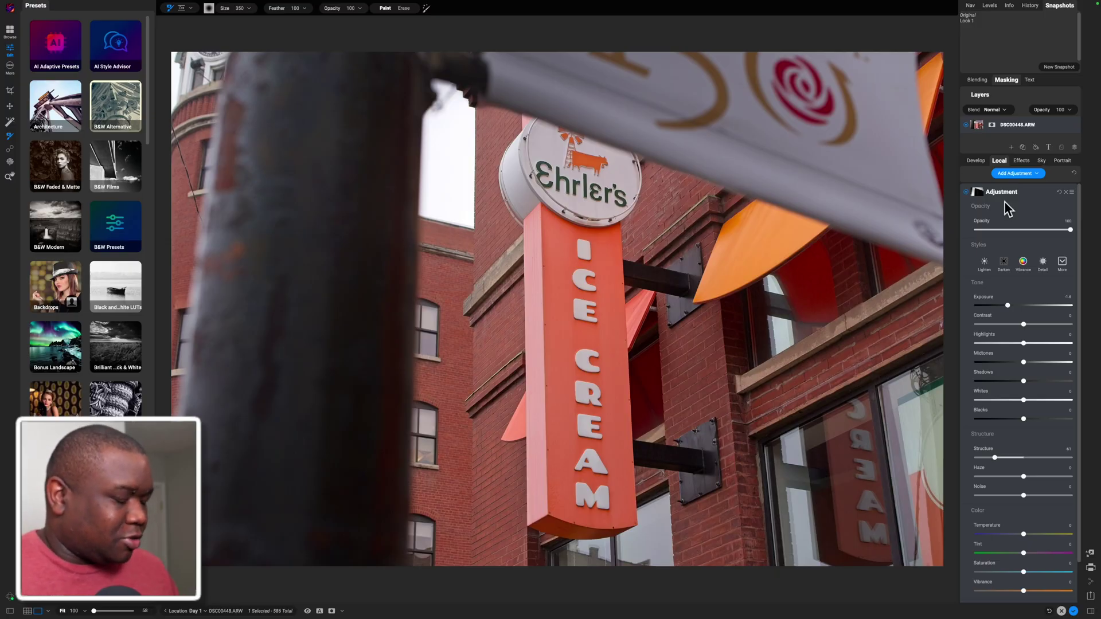
Display the adjustment's mask, lower its midtone level to brighten the greys, and return to the normal photo view.
key("ctrl+m")
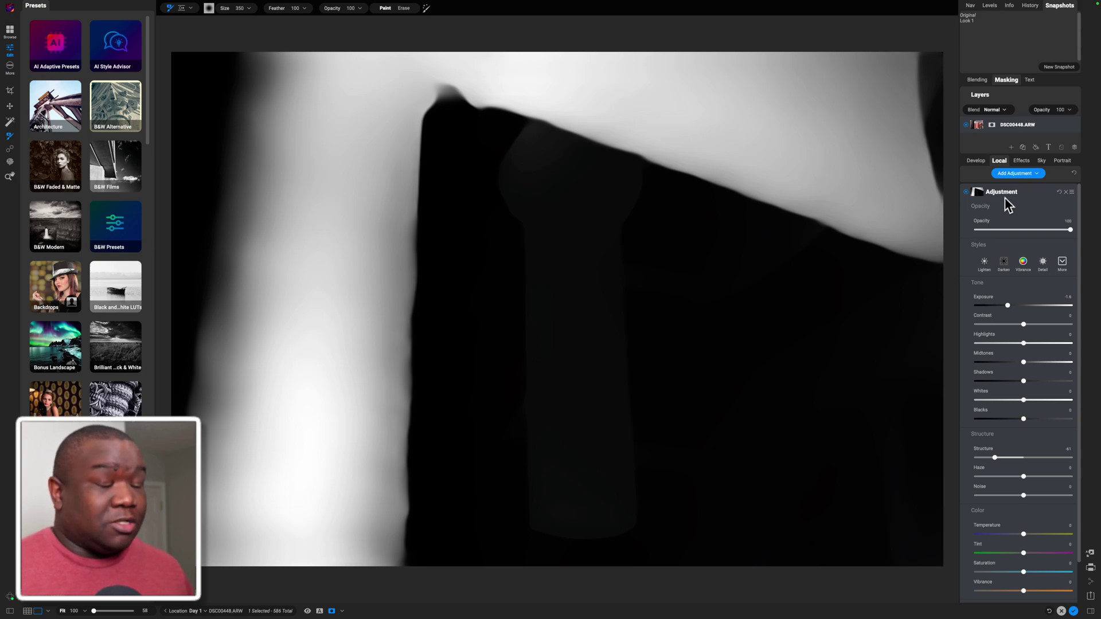
left_click(1006, 79)
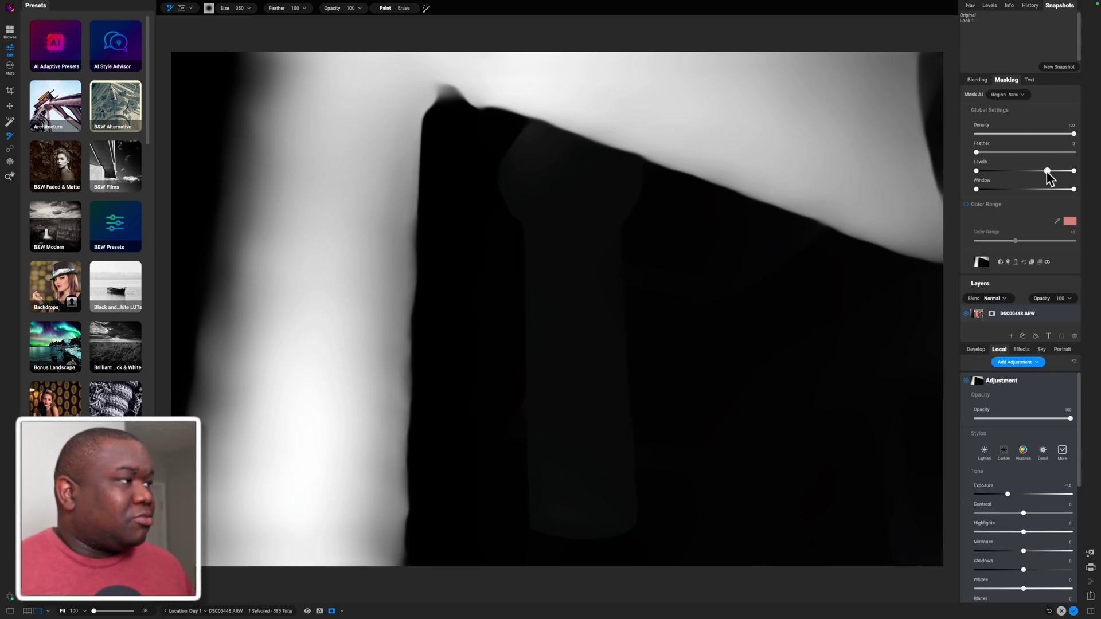
left_click_drag(1048, 171, 1019, 174)
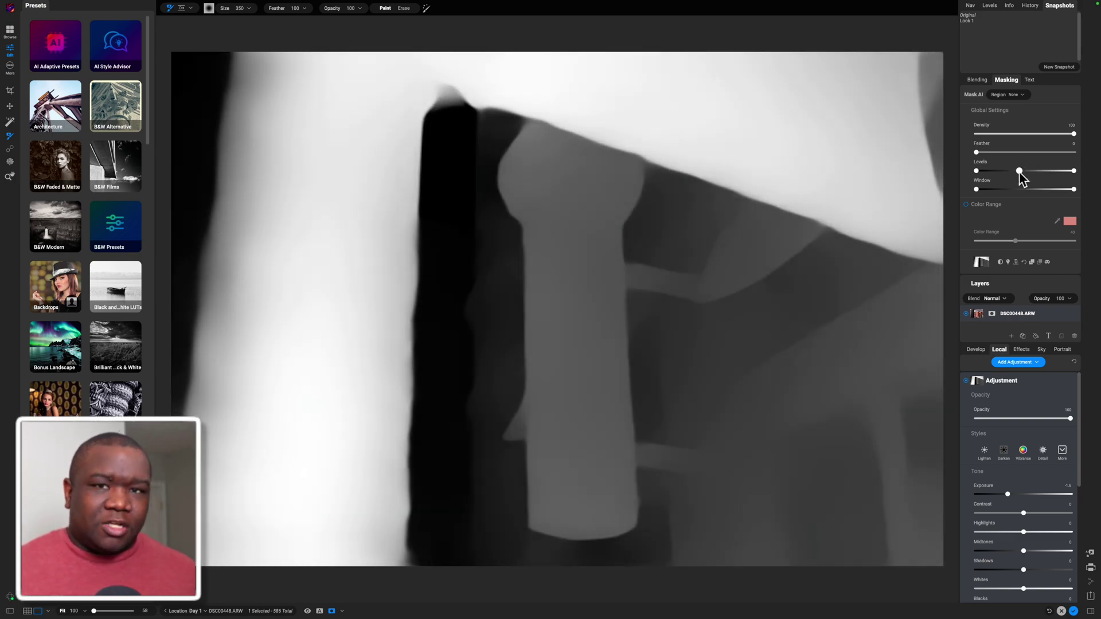
left_click(1007, 80)
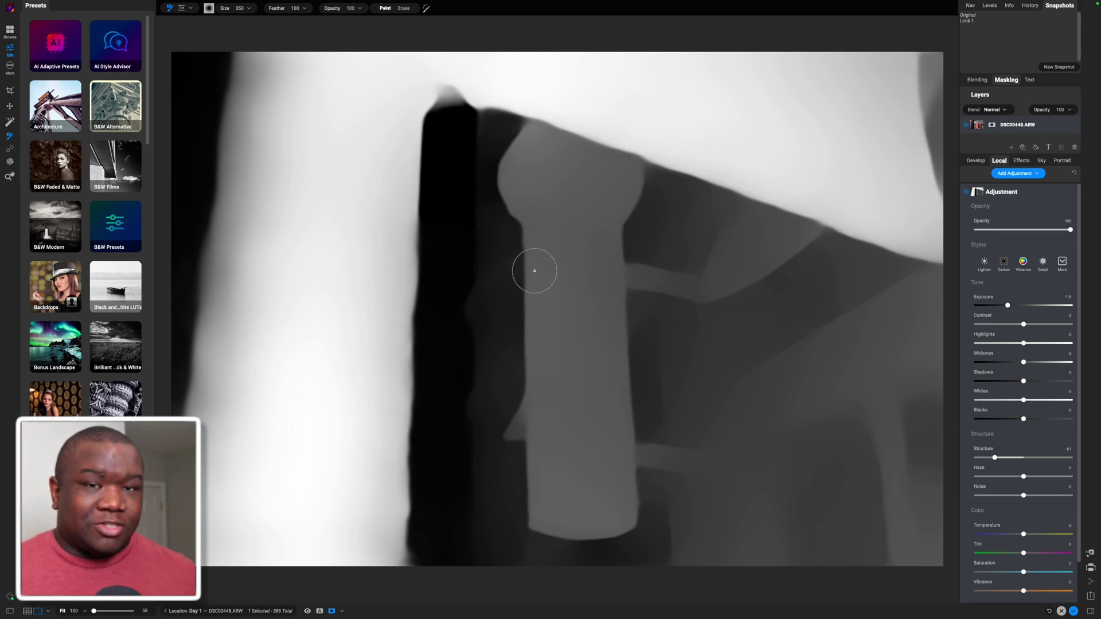
key("ctrl+m")
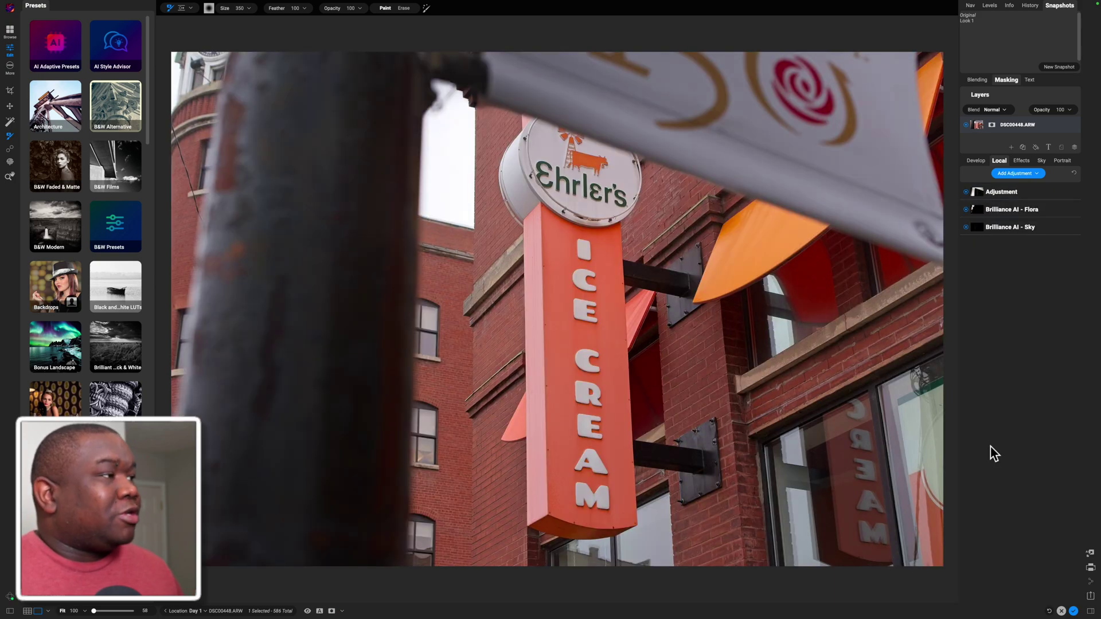
Create a depth mask for the local adjustment and check it in the mask view.
left_click(1024, 193)
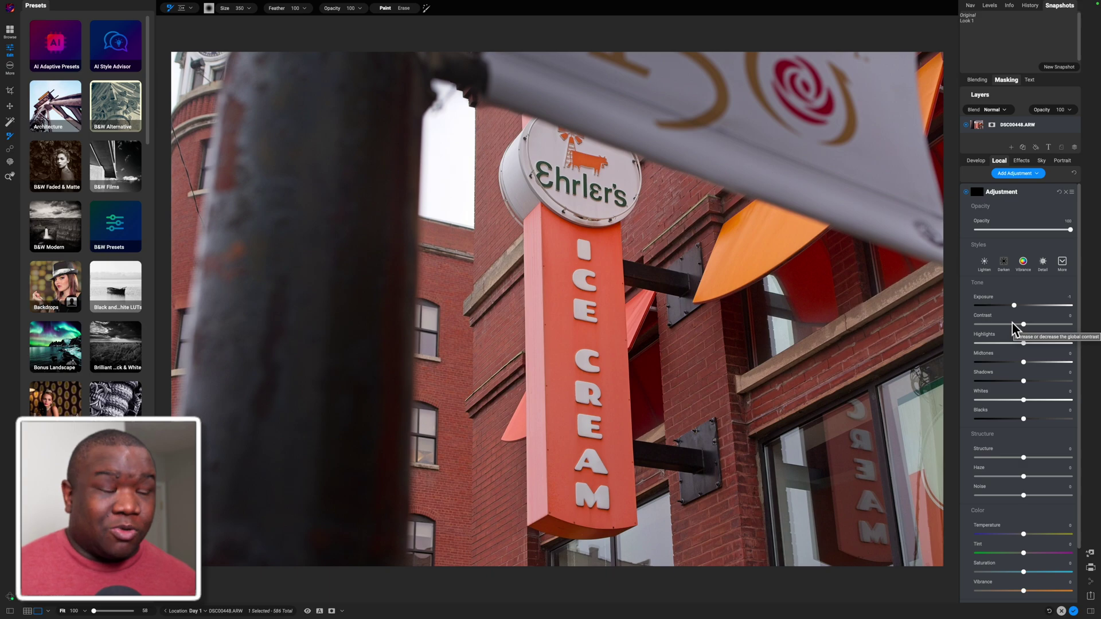
right_click(979, 199)
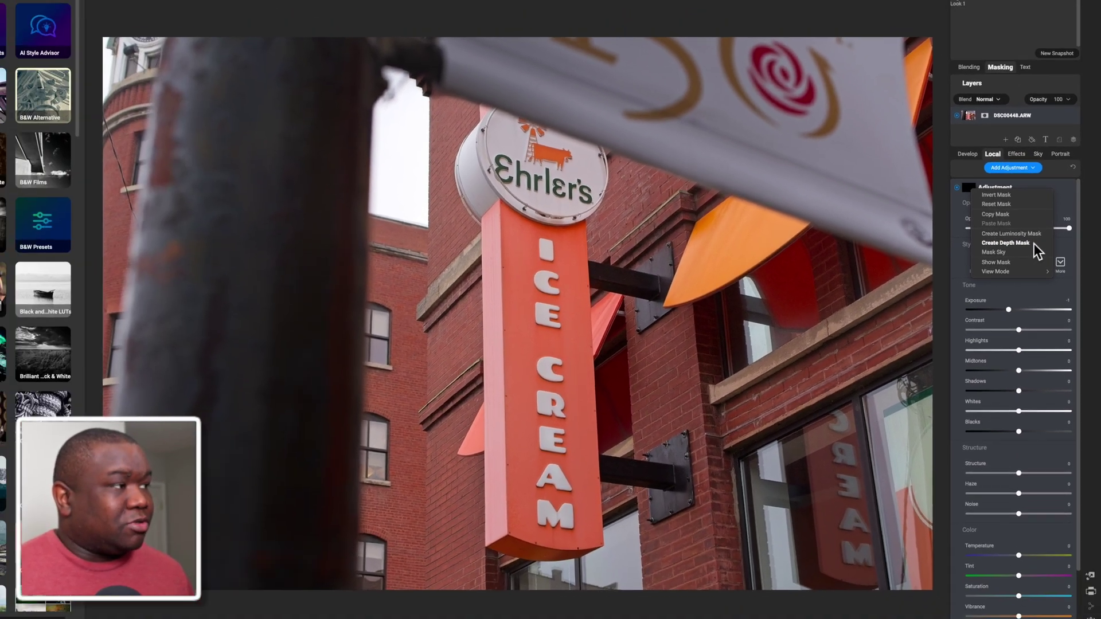
left_click(1034, 243)
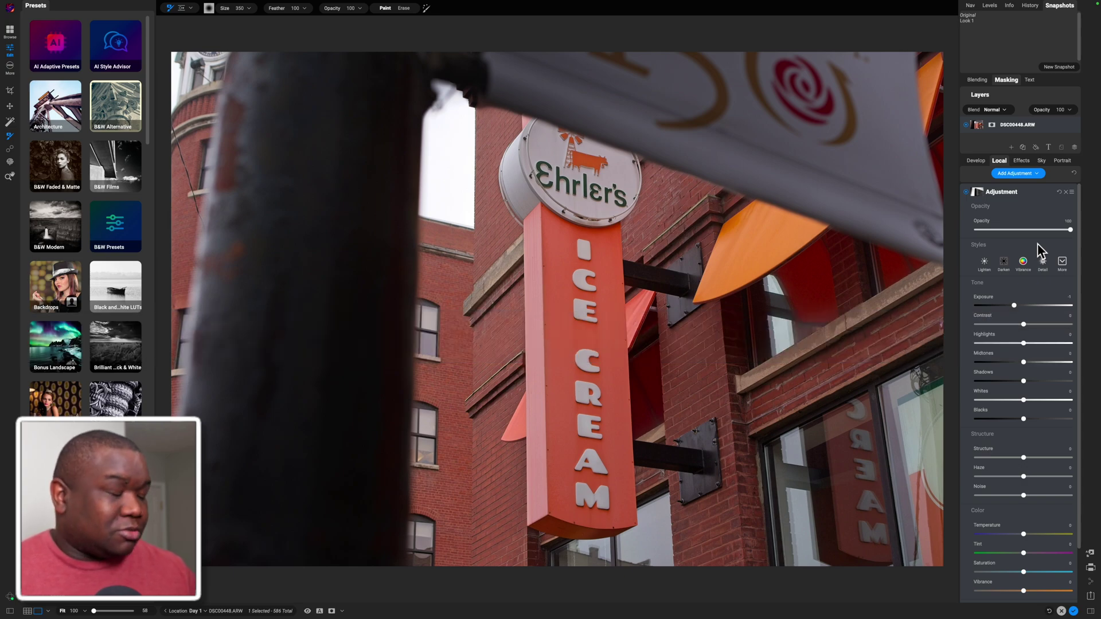
key("ctrl+m")
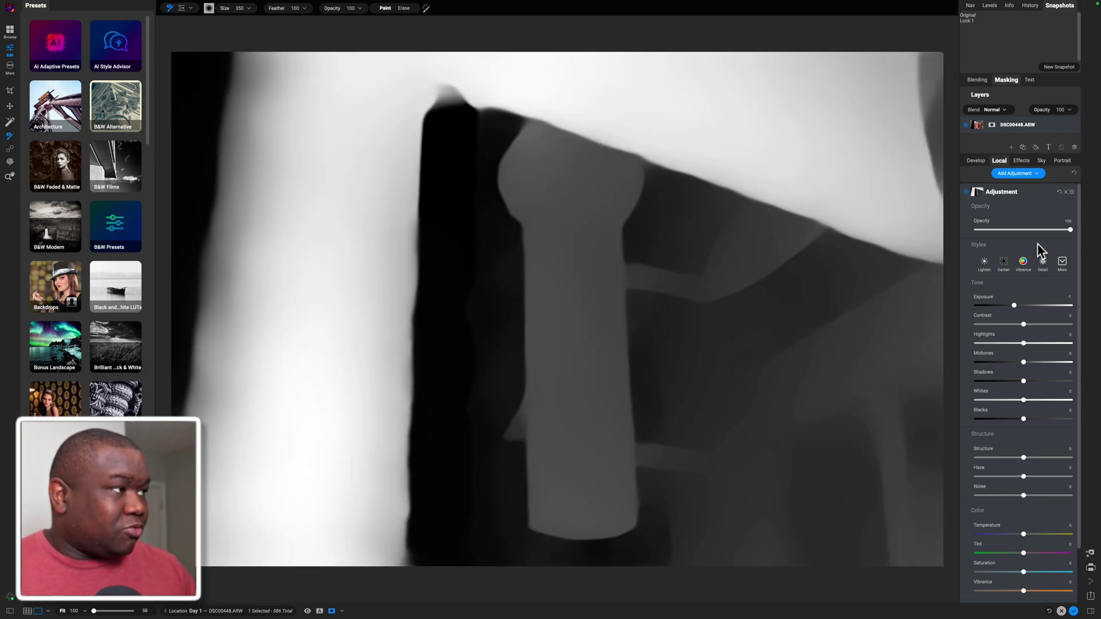
key("ctrl+m")
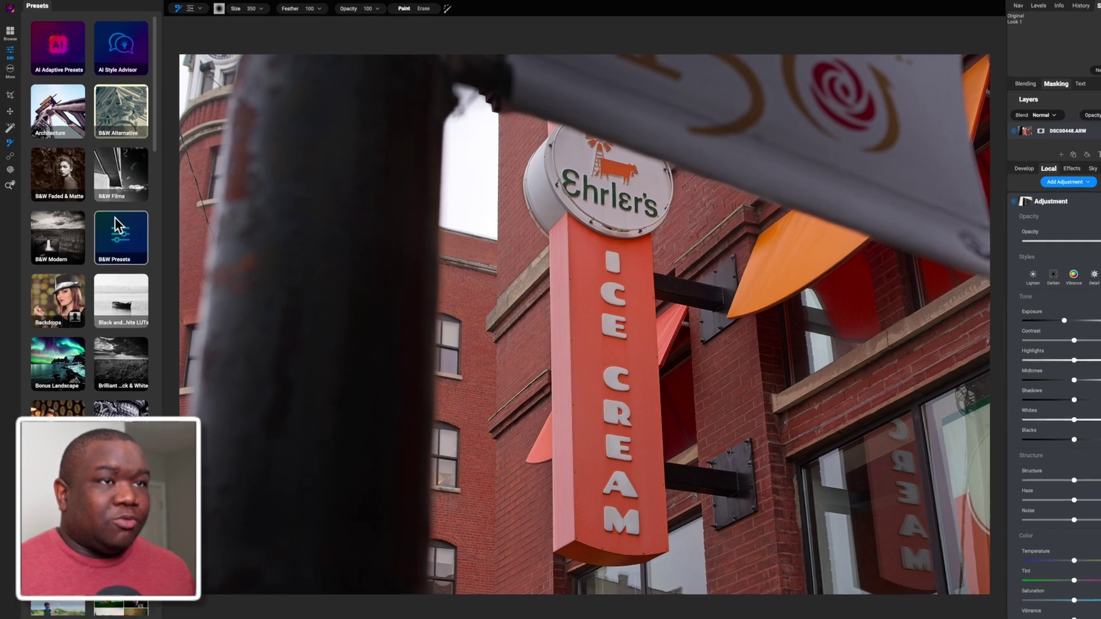
Look up the keyboard shortcut for Create Depth Mask by searching the shortcut list for "depth", and close the list.
mouse_move(132, 5)
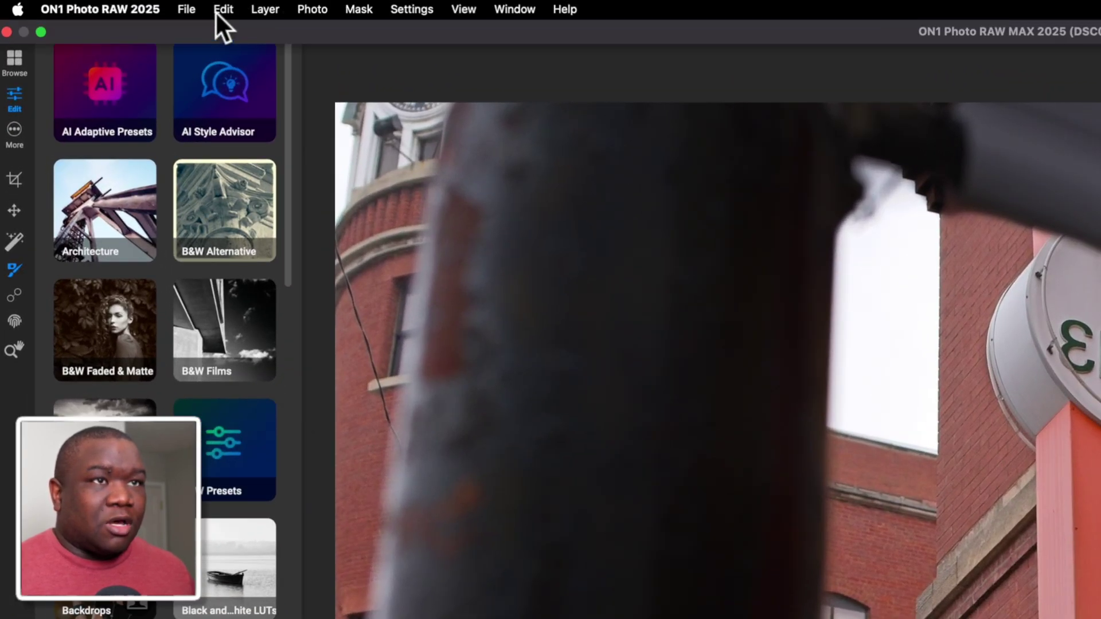
left_click(224, 9)
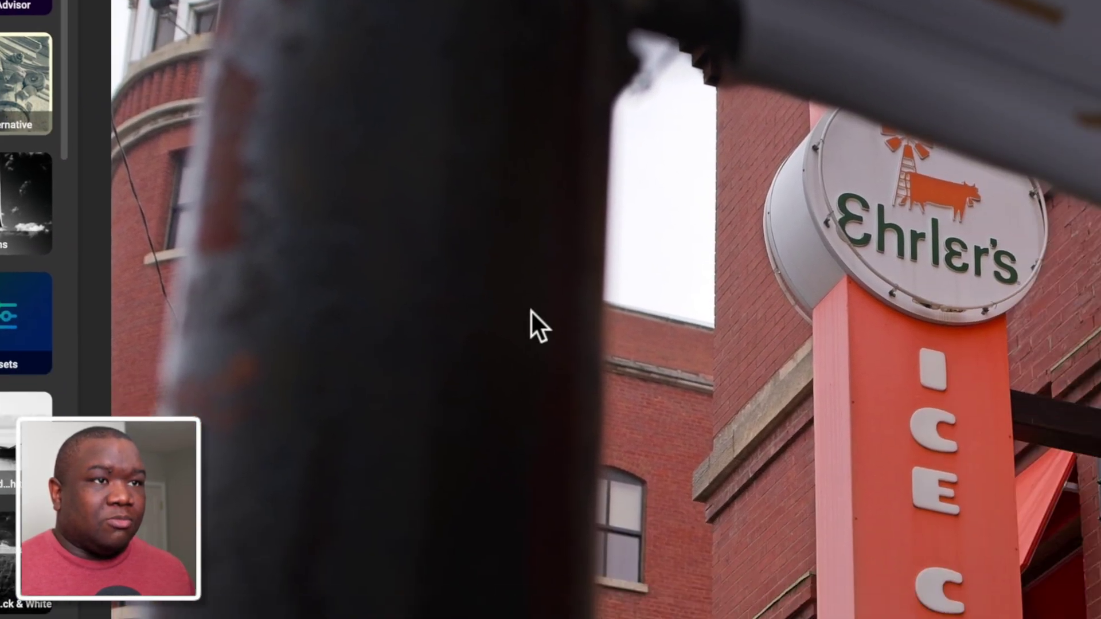
left_click(467, 151)
type("dept")
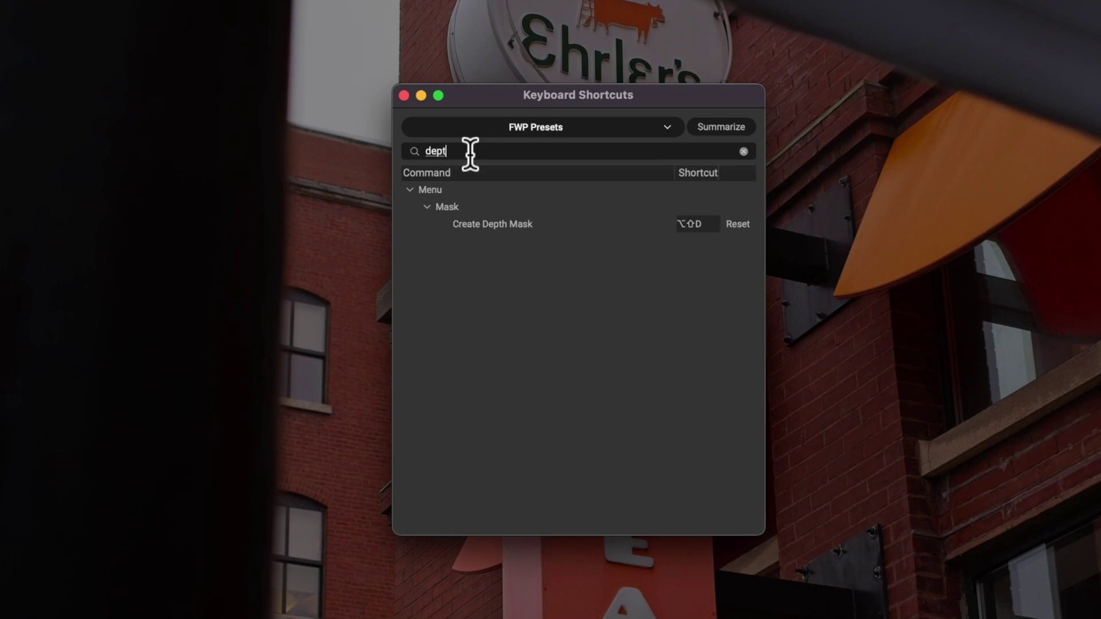
type("h")
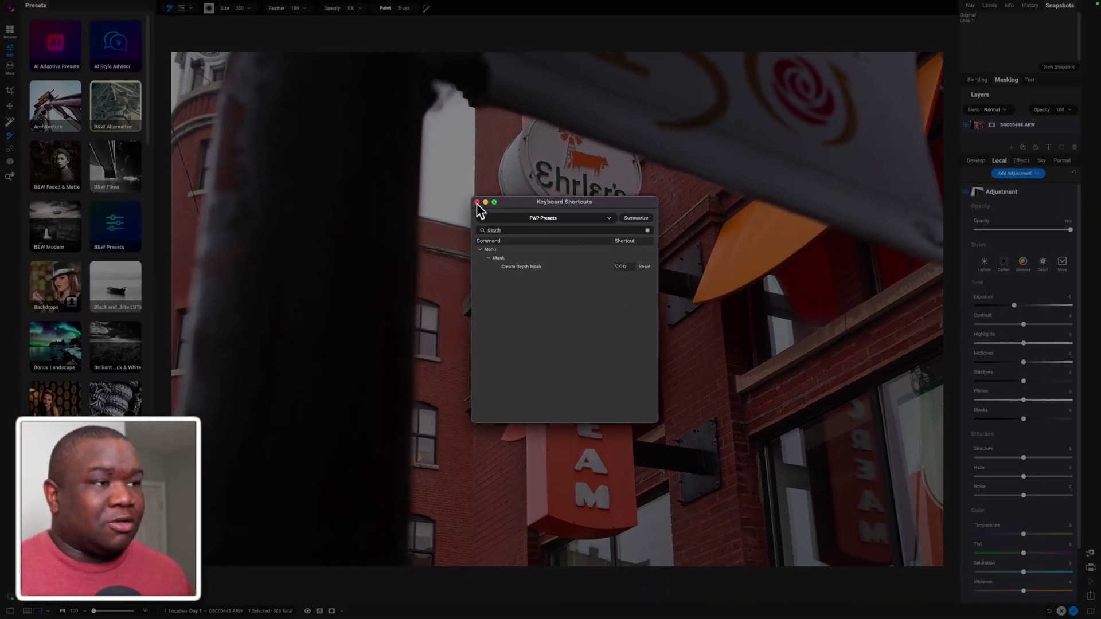
left_click(477, 203)
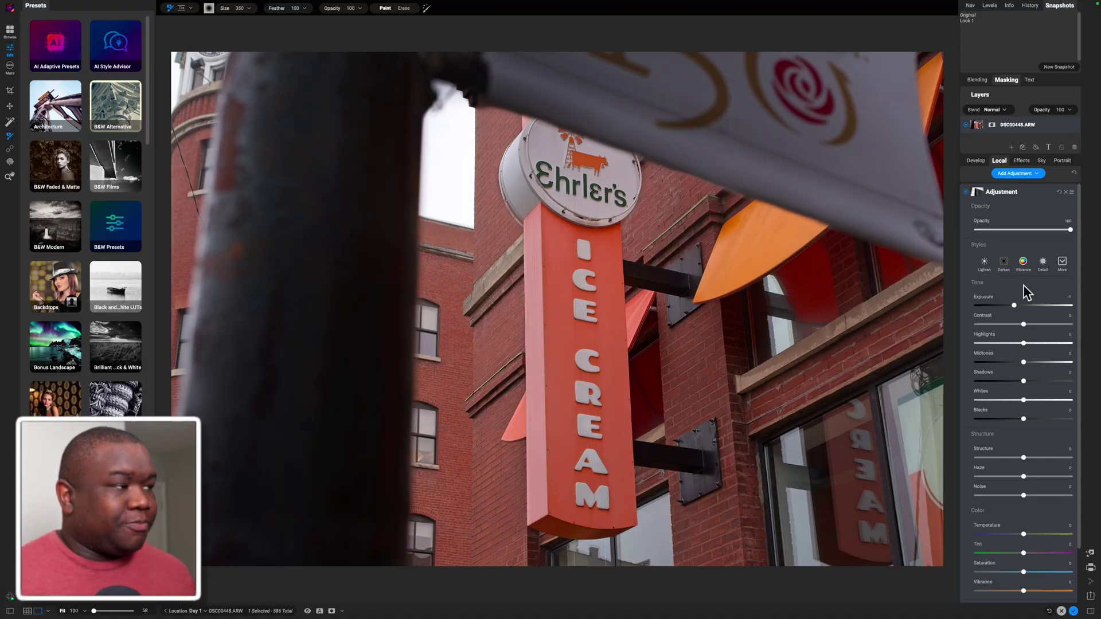
Set the mask view mode to Grayscale and display the adjustment's depth mask.
left_click(342, 611)
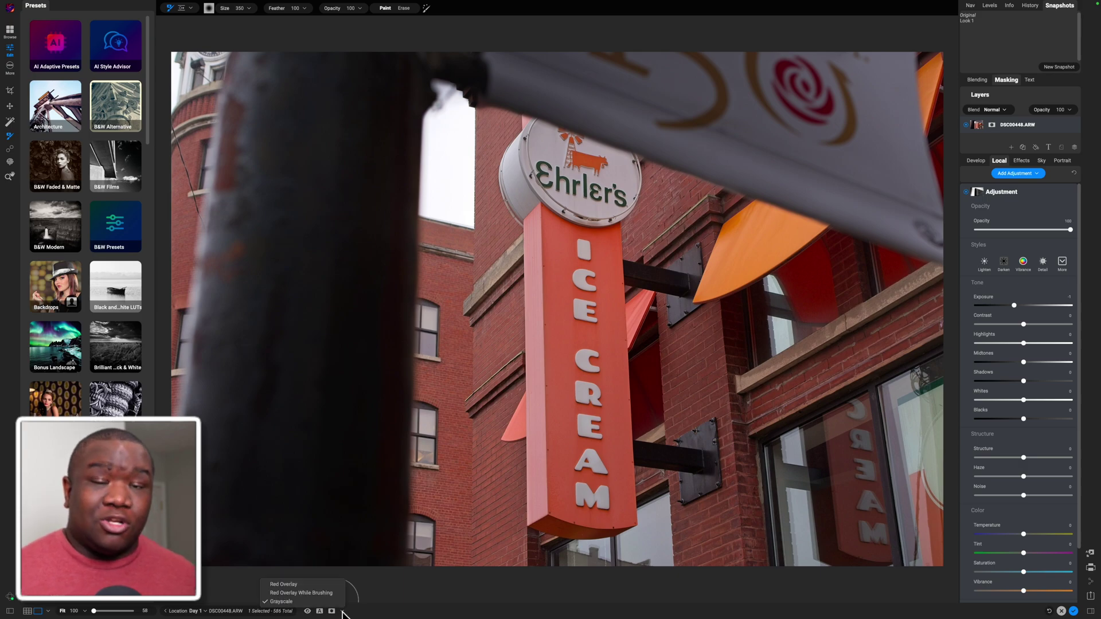
left_click(314, 602)
key("ctrl+m")
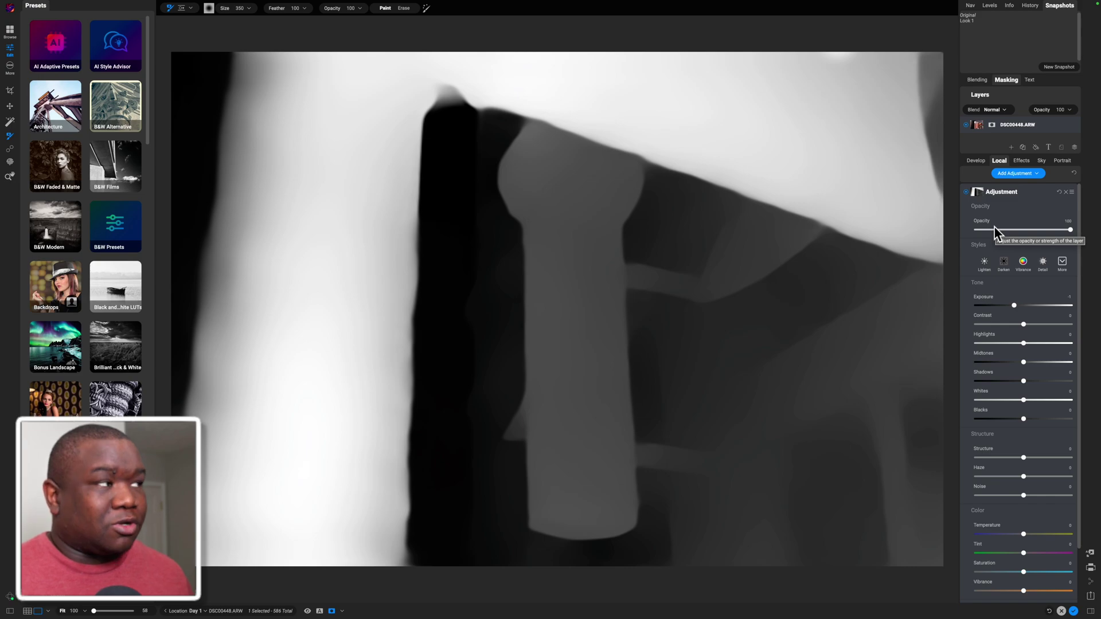
Try lowering and raising the midtone level of the depth mask, and reset it to its default.
left_click(1003, 165)
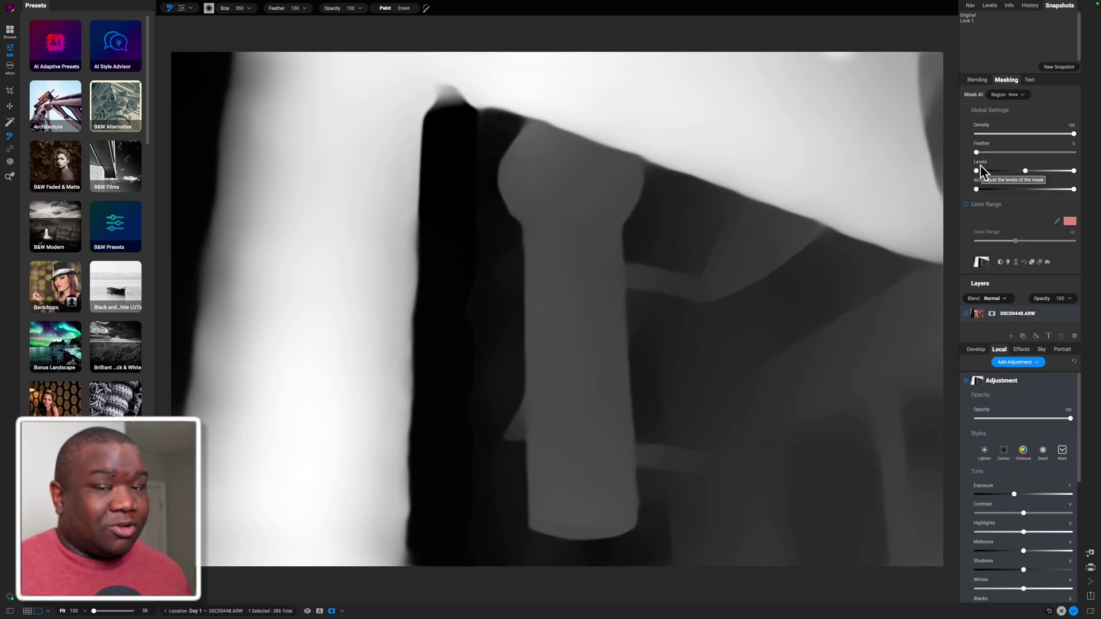
left_click_drag(1025, 171, 1002, 172)
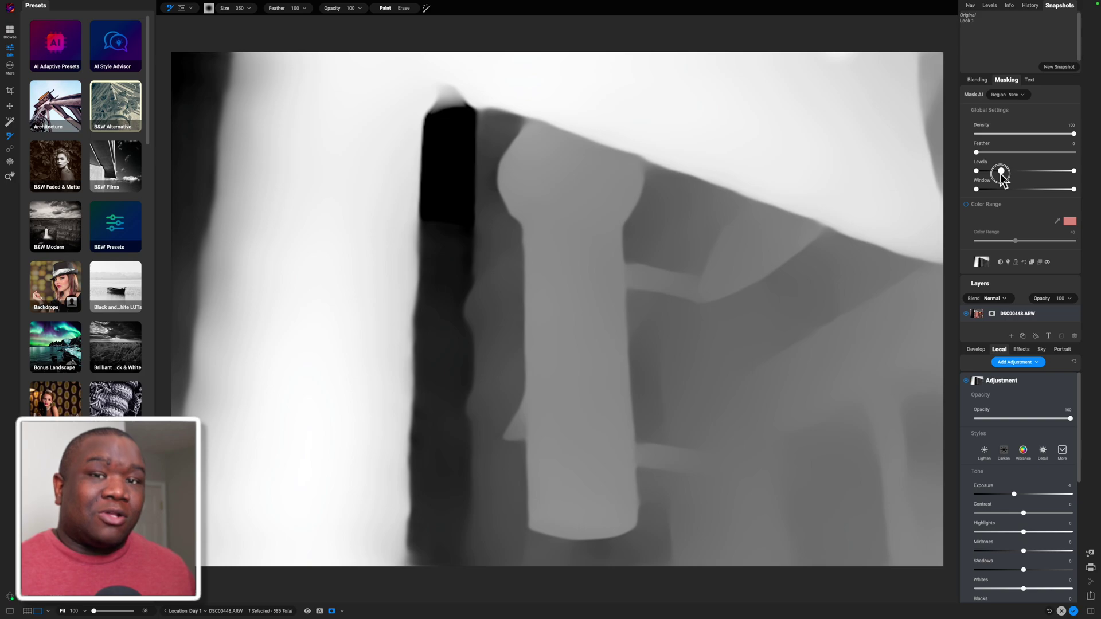
left_click_drag(1002, 174, 1044, 150)
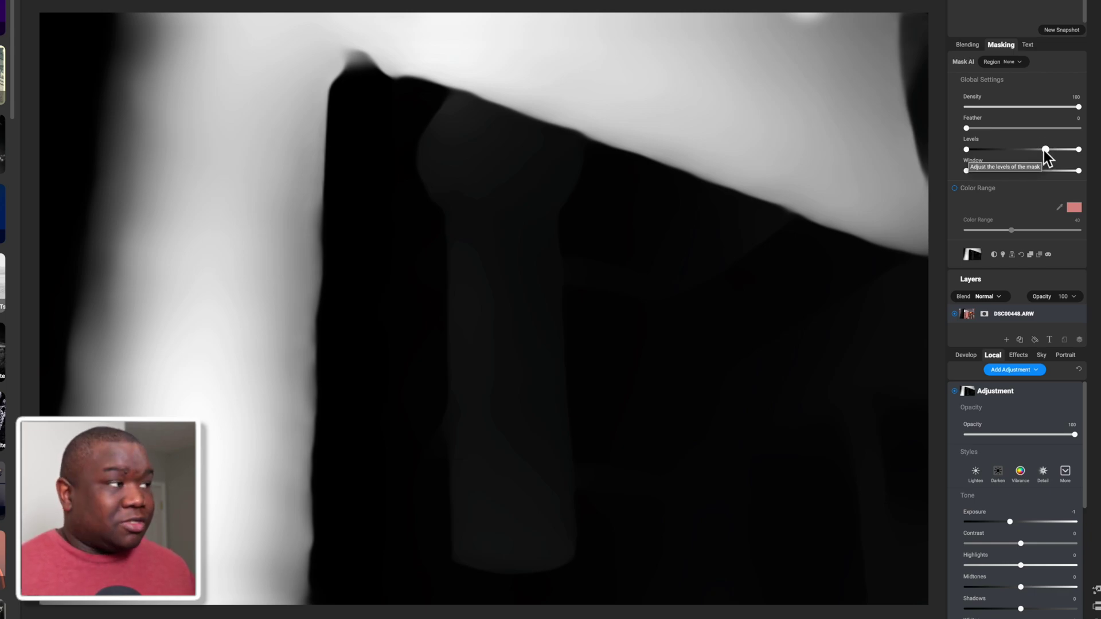
double_click(1044, 151)
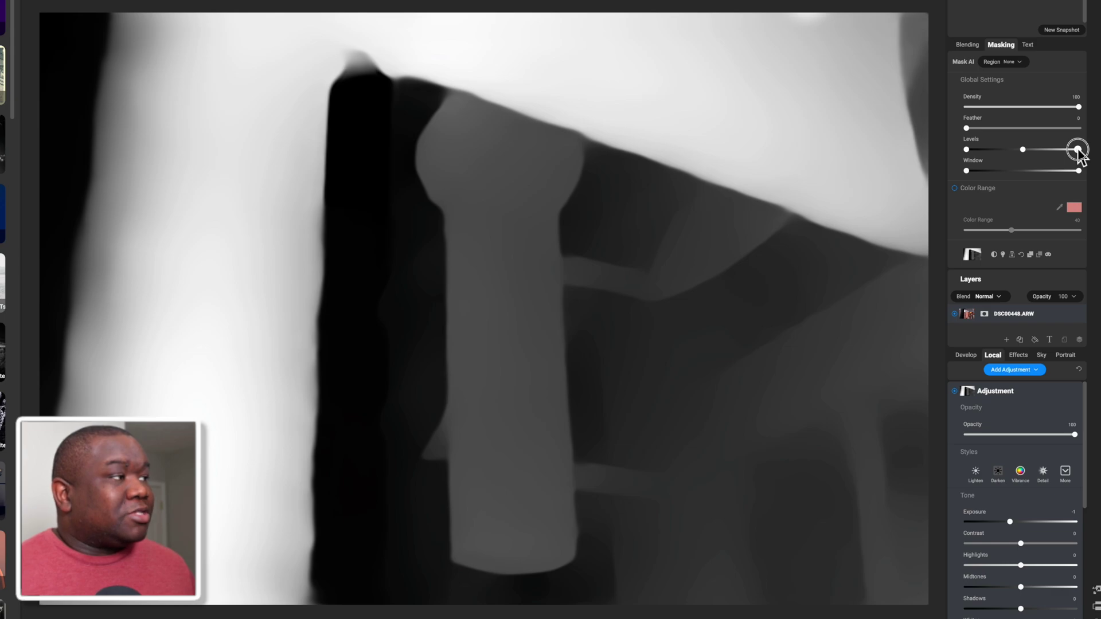
Try lowering the depth mask's white level to brighten the foreground, and return it to maximum.
left_click_drag(1079, 151, 1057, 151)
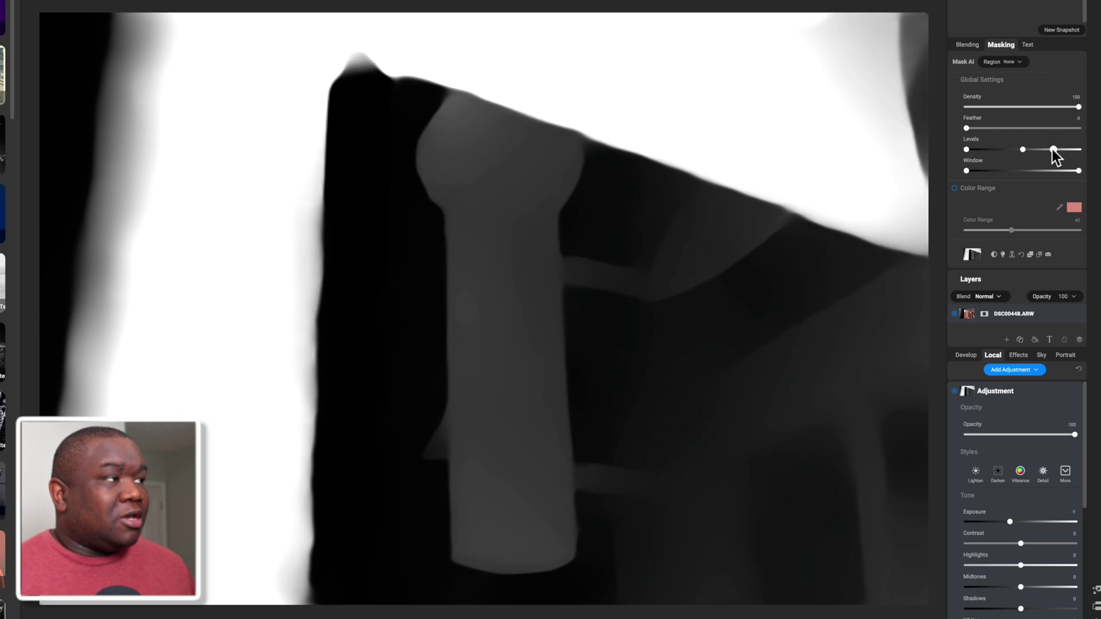
scroll(1021, 172, "down", 4)
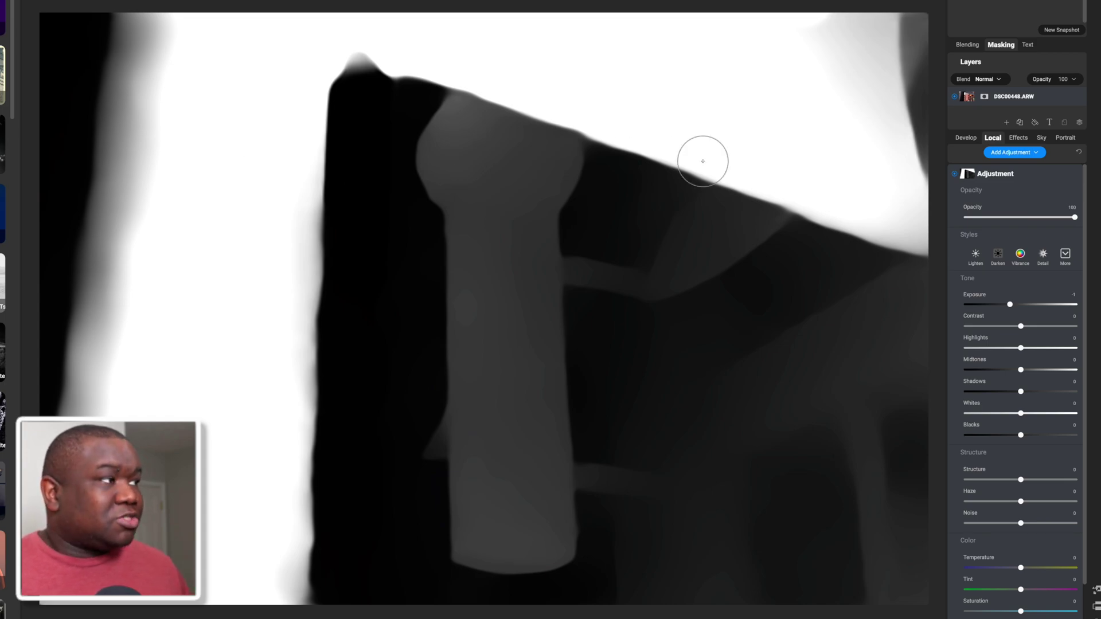
scroll(1010, 52, "up", 4)
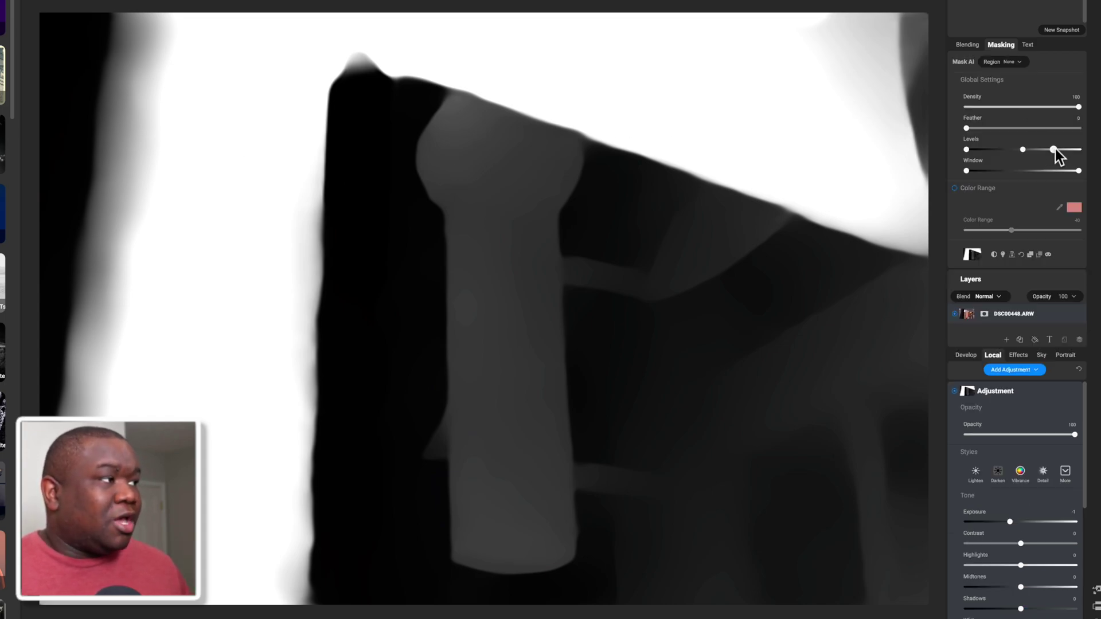
mouse_move(1054, 150)
left_mouse_down()
mouse_move(1081, 152)
mouse_move(1035, 153)
left_mouse_up()
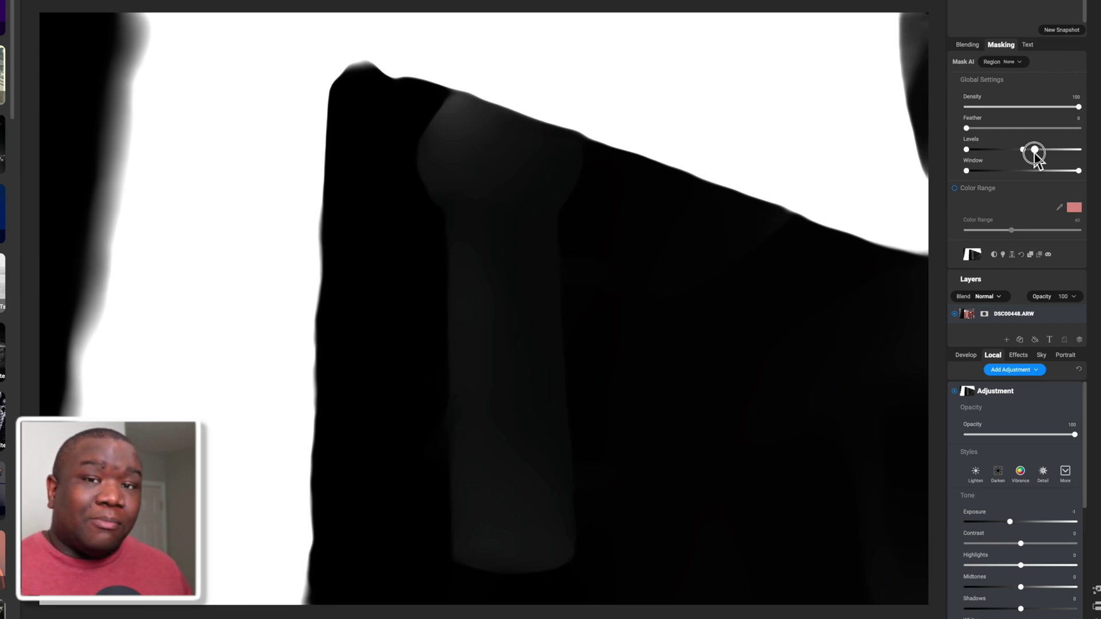
left_click_drag(1035, 153, 1083, 155)
left_click(991, 44)
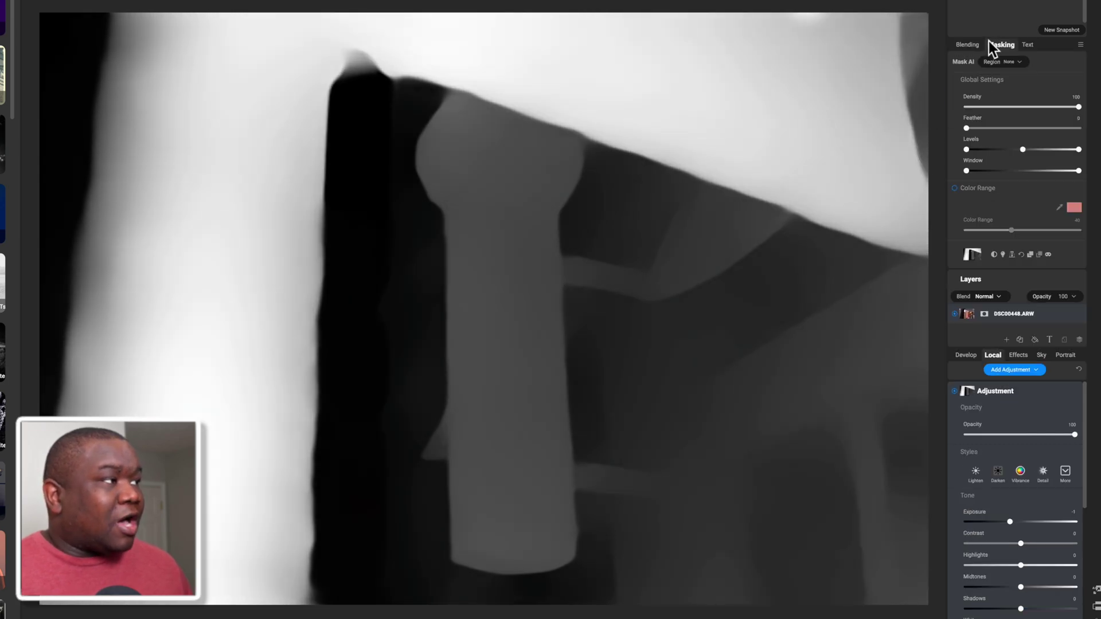
Raise the depth mask's black level until the background is almost fully black, and lower its white level until the foreground is mostly white.
left_click_drag(967, 150, 1010, 150)
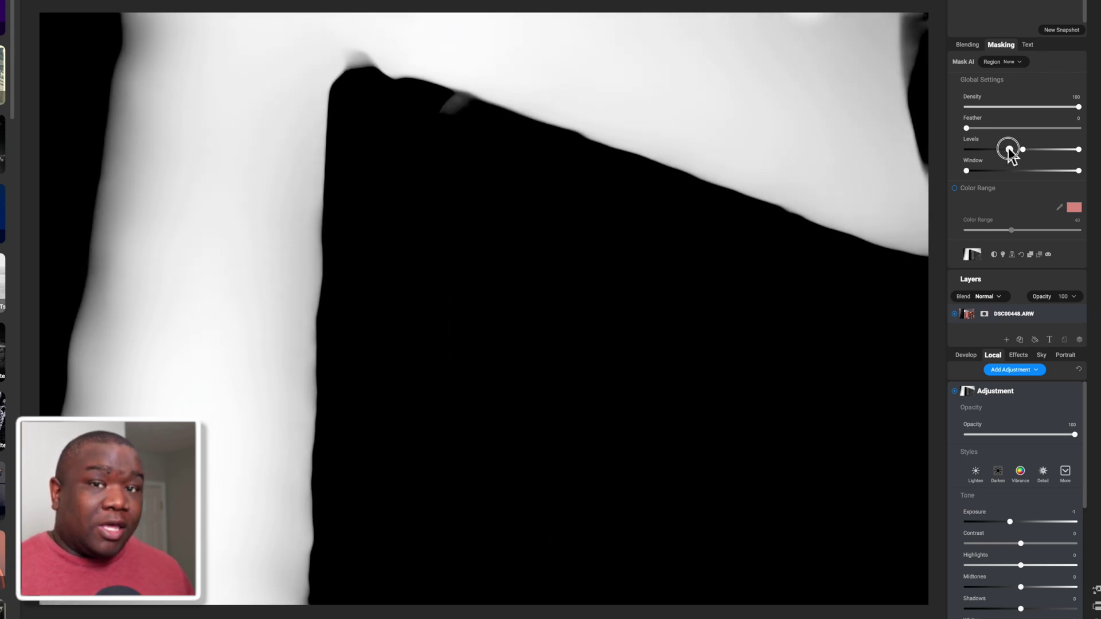
left_click_drag(1009, 151, 1007, 150)
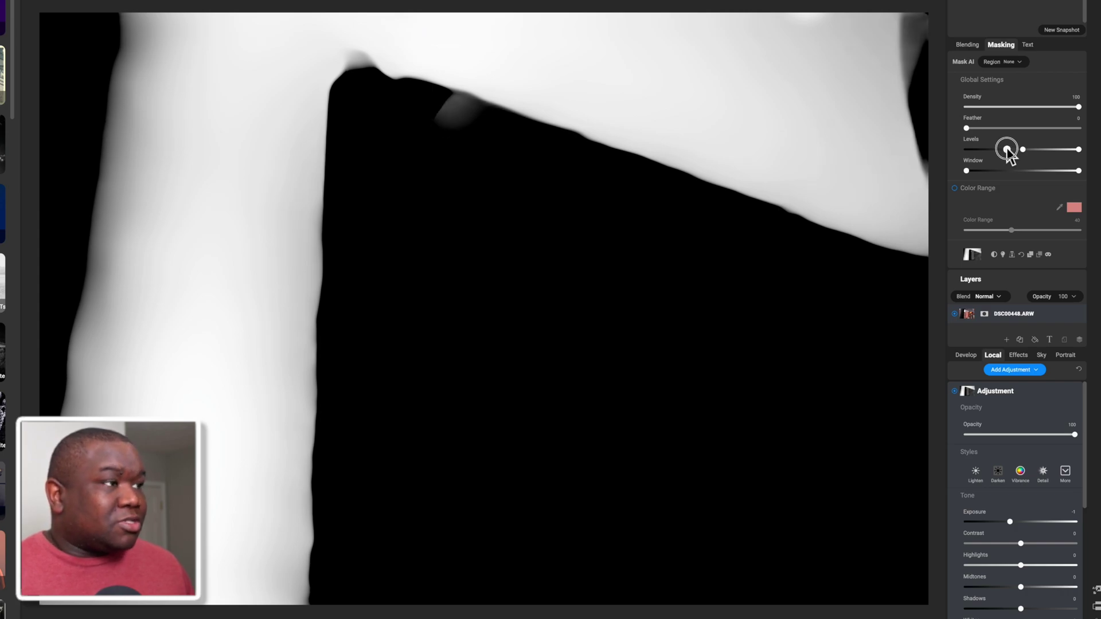
left_click_drag(1079, 150, 1049, 150)
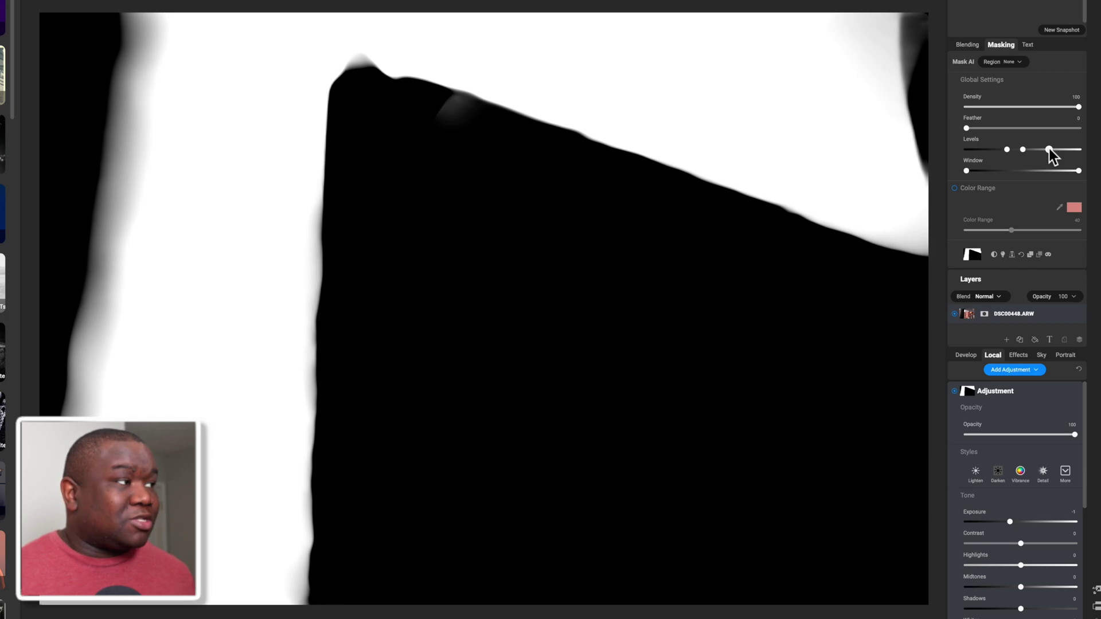
Hide the mask and toggle the local adjustment off and on to compare its effect on the foreground pole and banner.
key("slash")
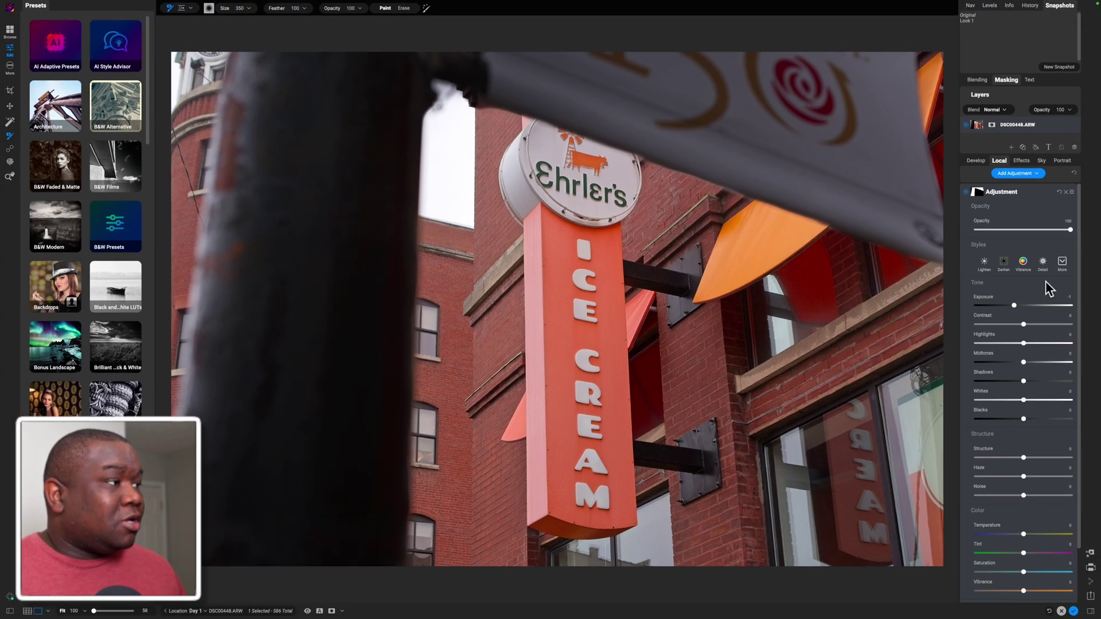
left_click(967, 192)
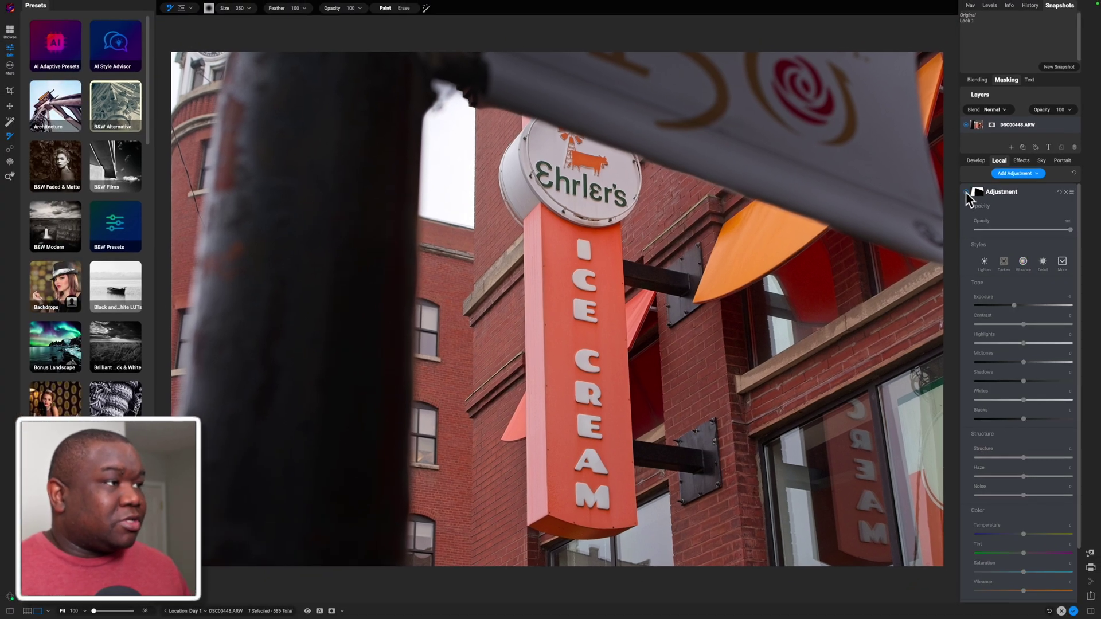
left_click(967, 193)
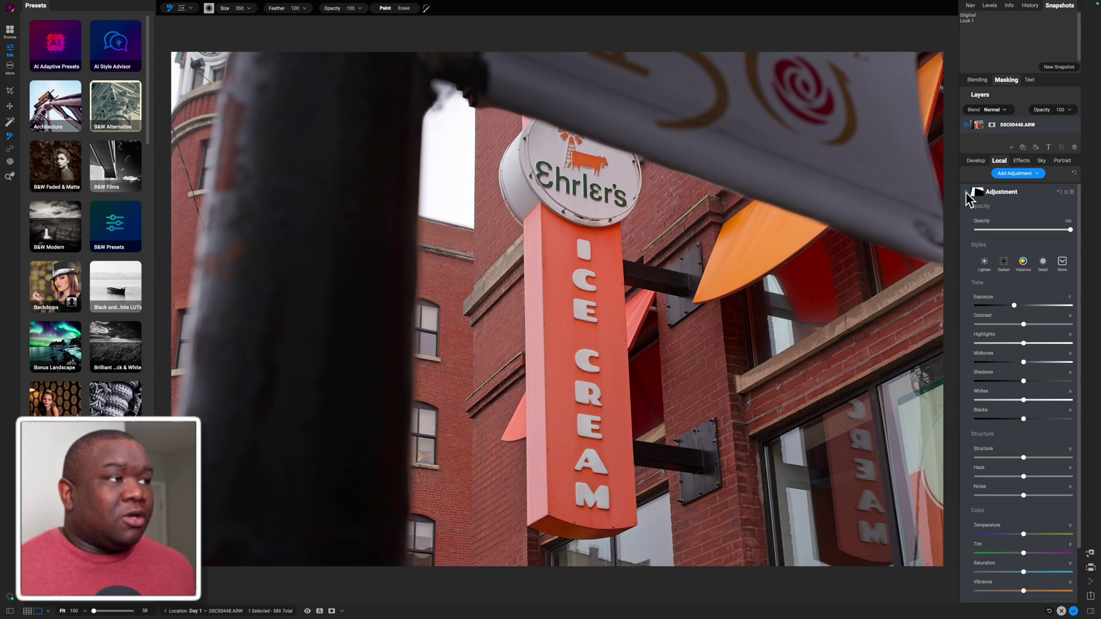
left_click(967, 192)
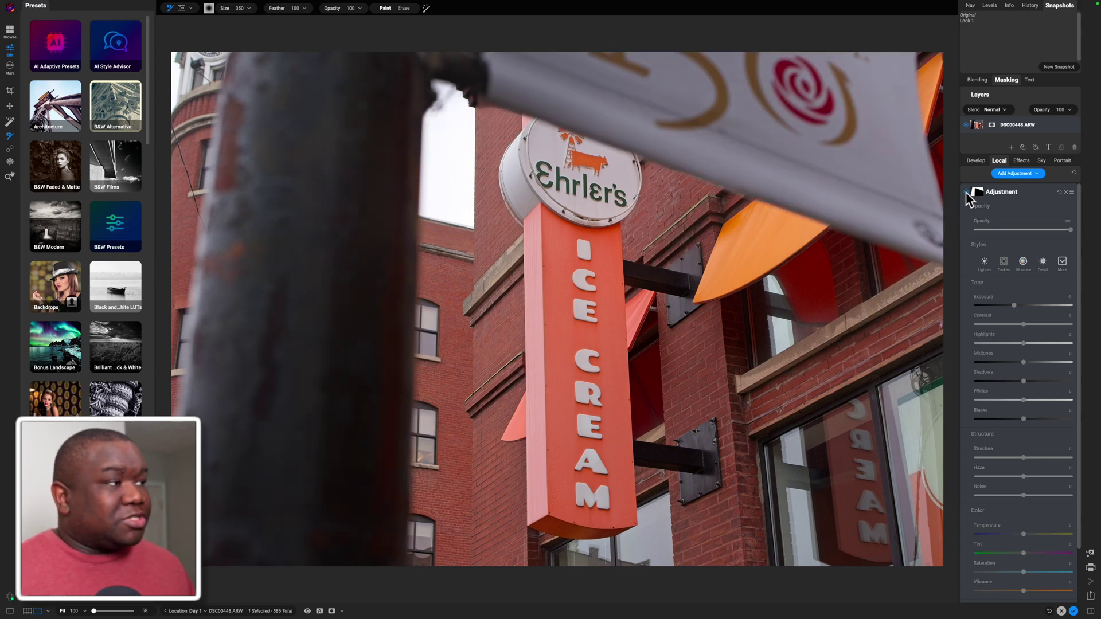
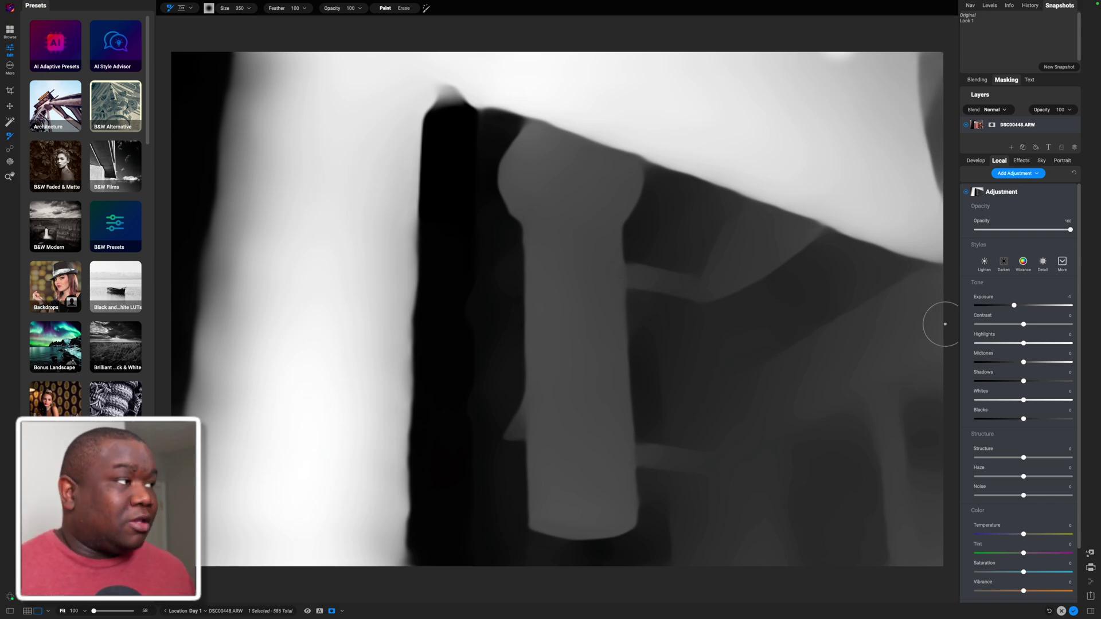
Raise the adjustment mask's midtone level and slightly lower its white level to blacken the background, hide the mask, and fine-tune the midtones.
left_click(1017, 82)
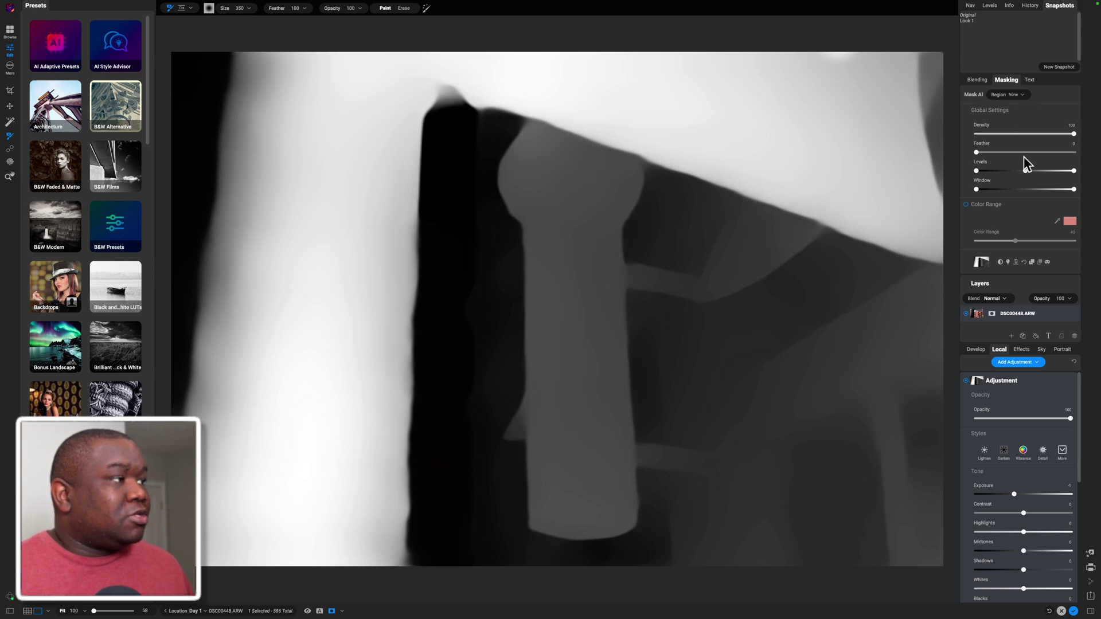
left_click_drag(1025, 171, 1066, 171)
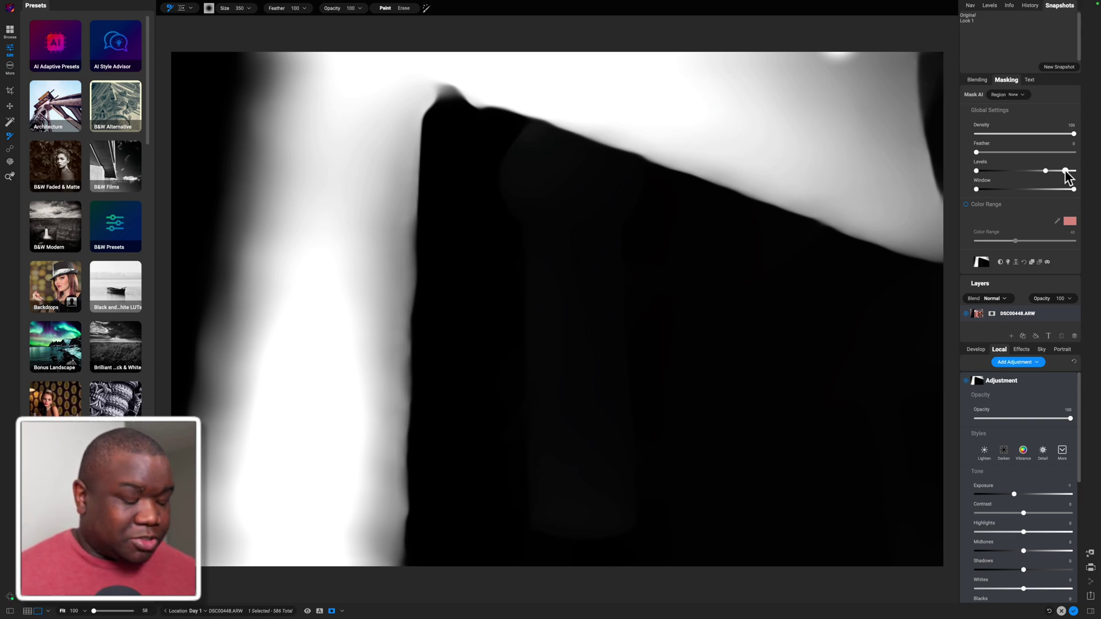
key("ctrl+m")
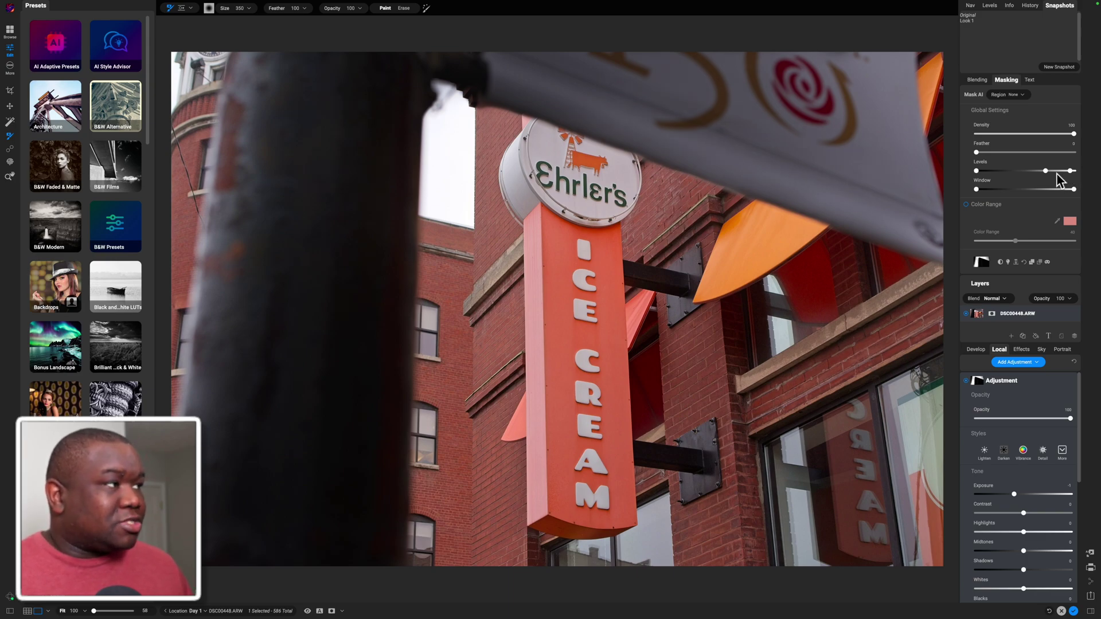
left_click_drag(1048, 171, 1043, 175)
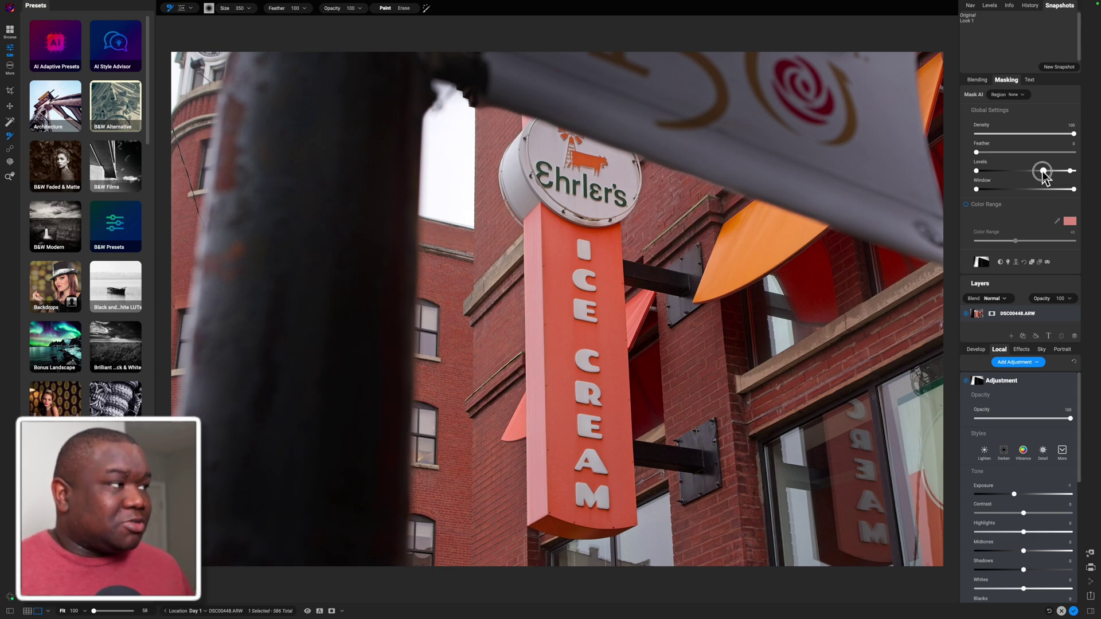
left_click_drag(1043, 171, 1039, 173)
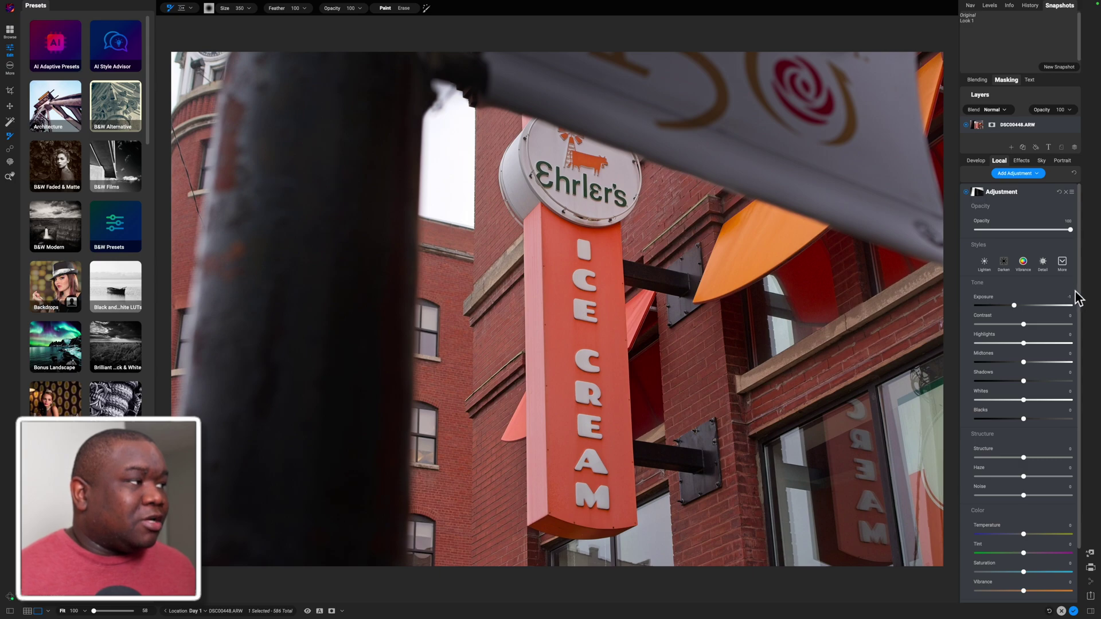
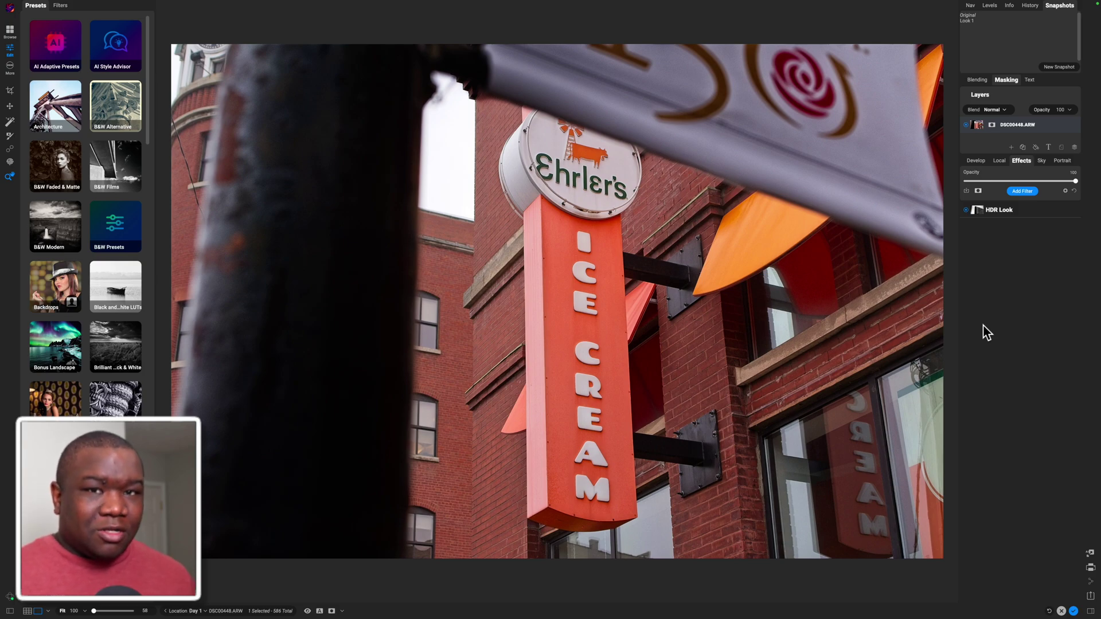
Toggle the HDR Look filter off and on to compare its effect on the foreground pole and banner.
left_click(966, 210)
left_click(965, 211)
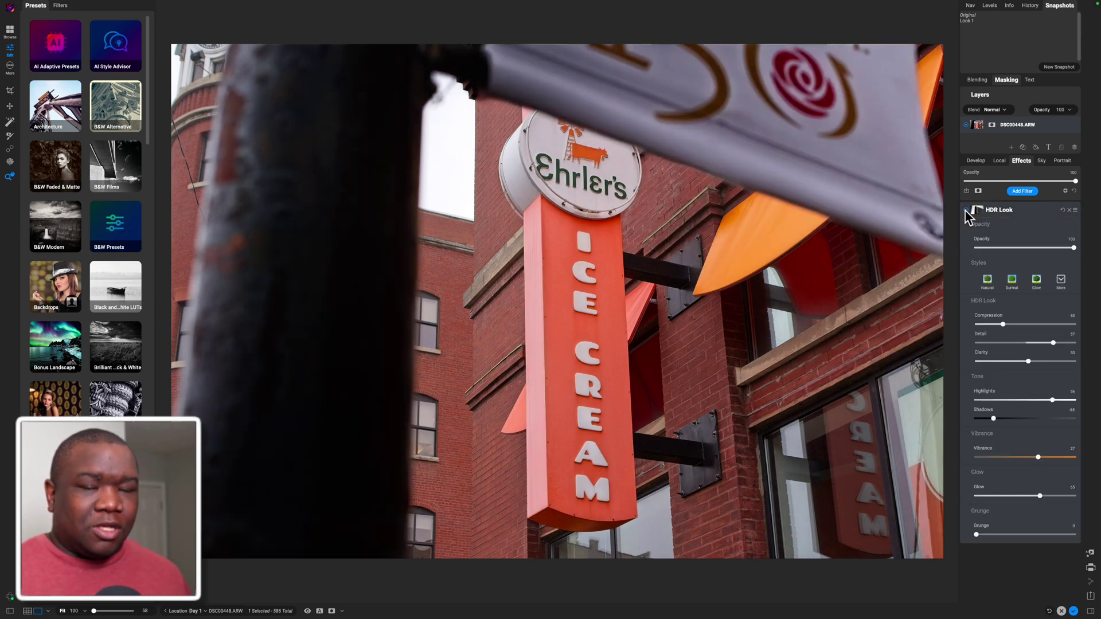
left_click(965, 211)
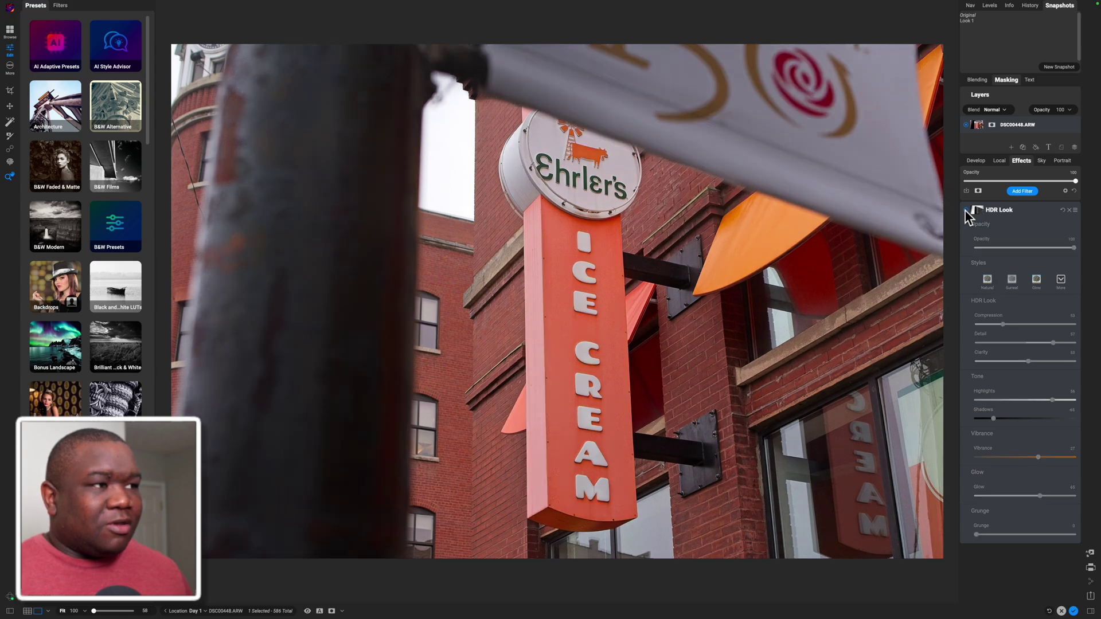
left_click(966, 211)
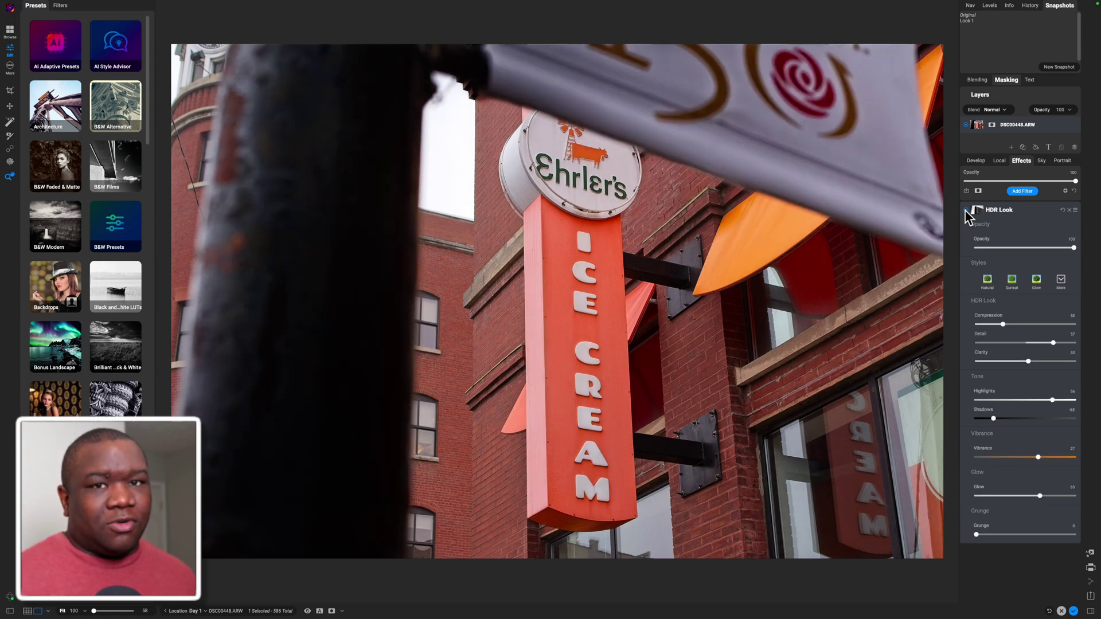
Lower the midtone level of the HDR Look filter's depth mask so the effect reaches further into the background.
key("ctrl+m")
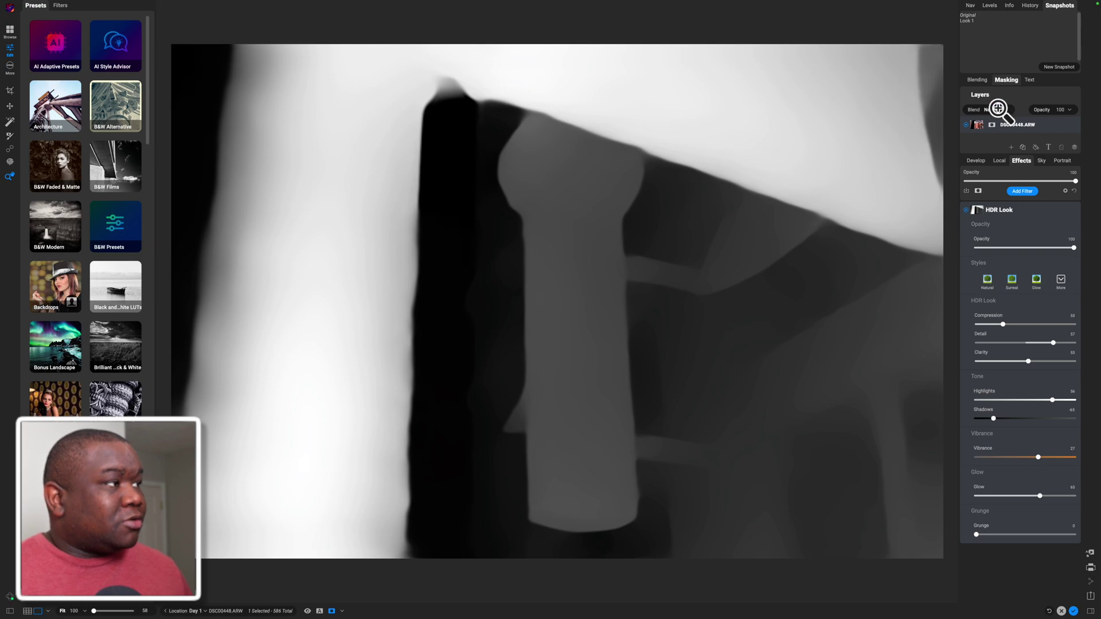
left_click(1006, 80)
left_click_drag(1025, 170, 1009, 172)
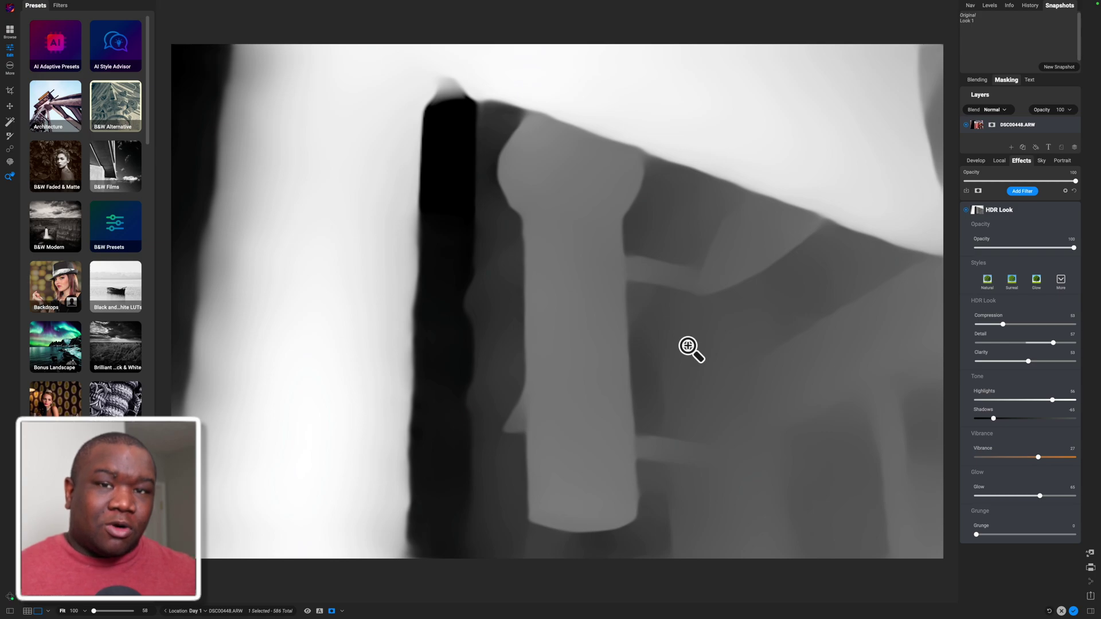
key("ctrl+m")
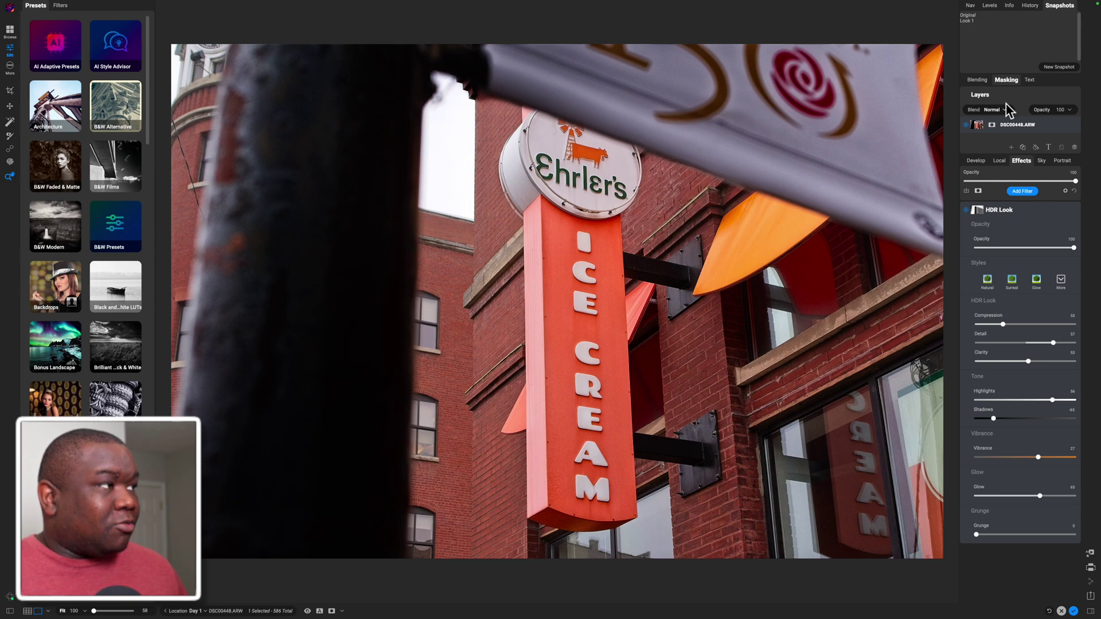
left_click(1007, 81)
left_click_drag(1008, 171, 995, 172)
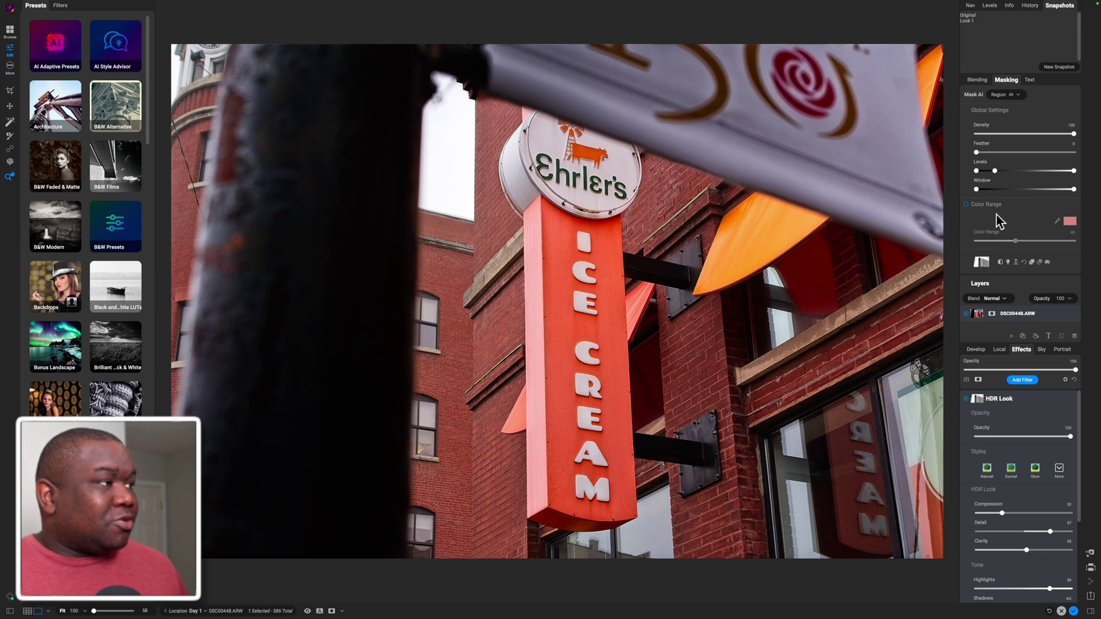
scroll(998, 238, "down", 3)
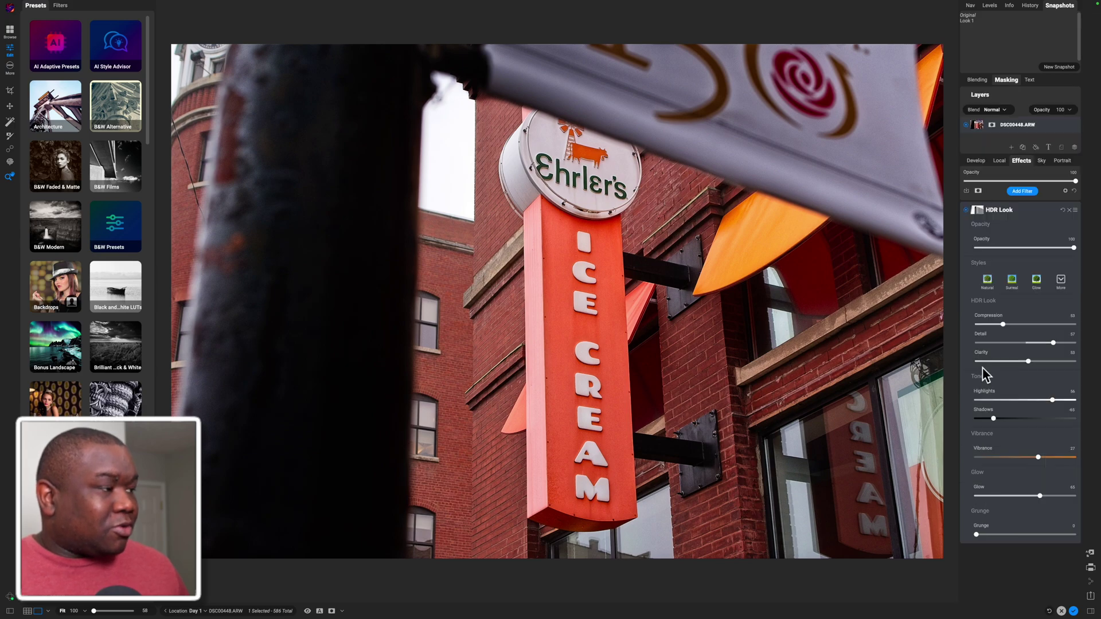
Toggle the HDR Look filter off and on to compare its effect on the building and sign in the background.
left_click(967, 210)
left_click(966, 210)
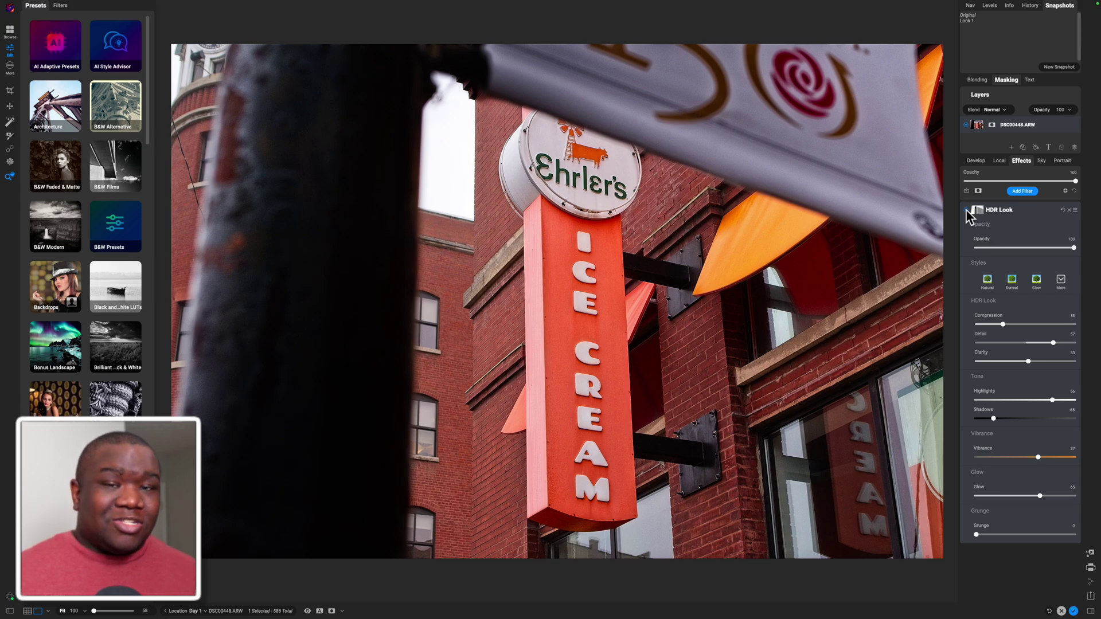
left_click(966, 210)
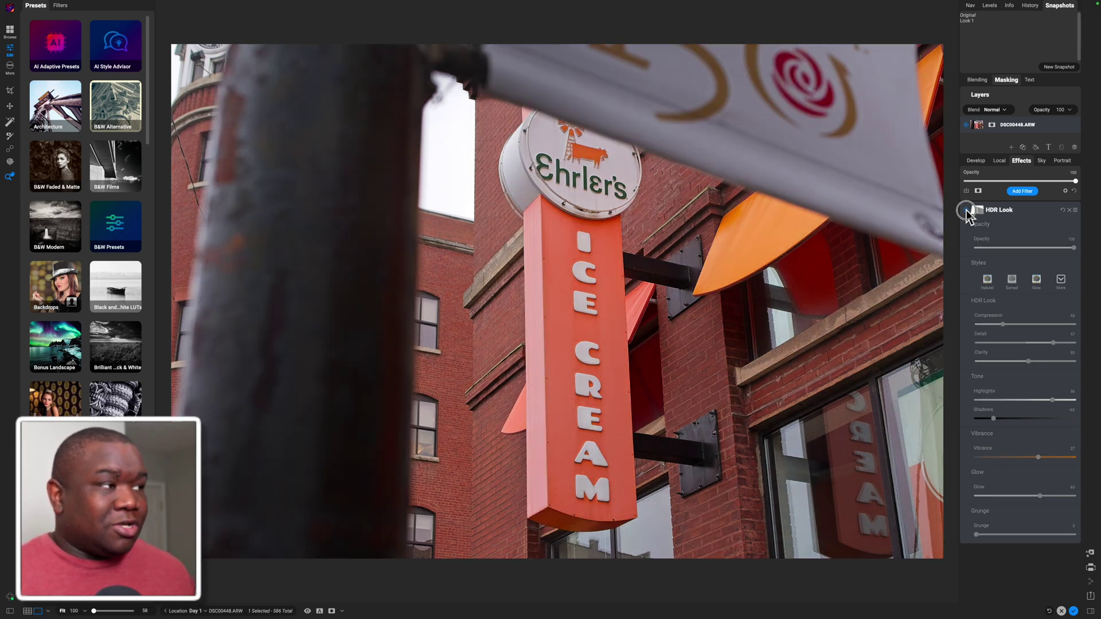
left_click(966, 210)
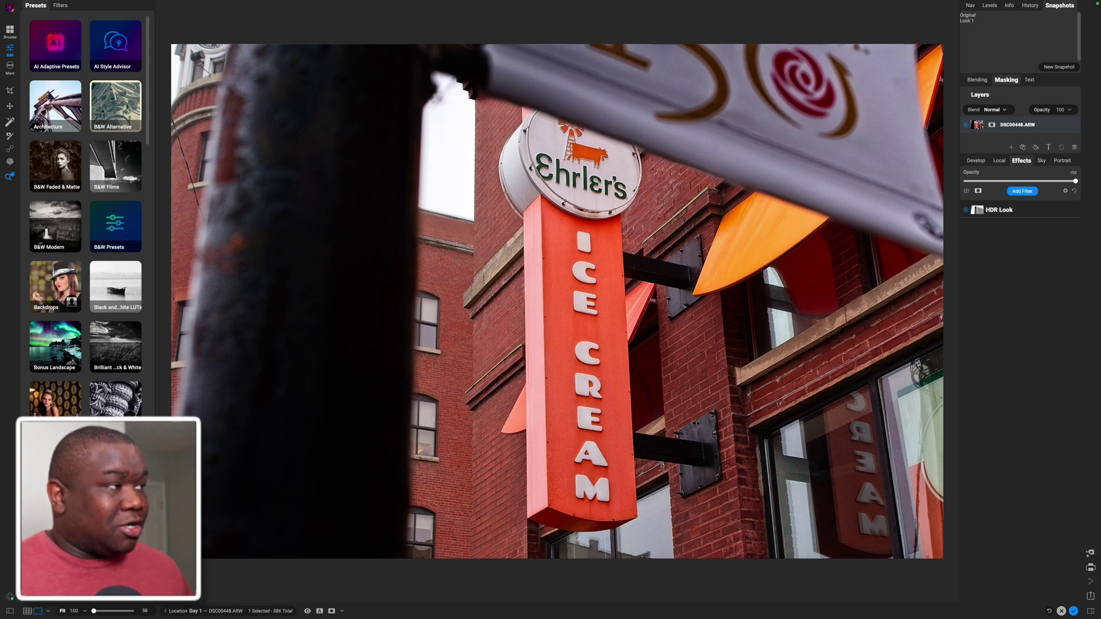
Add a Lens Blur filter, display its depth mask to check it, and hide the mask again.
left_click(1030, 192)
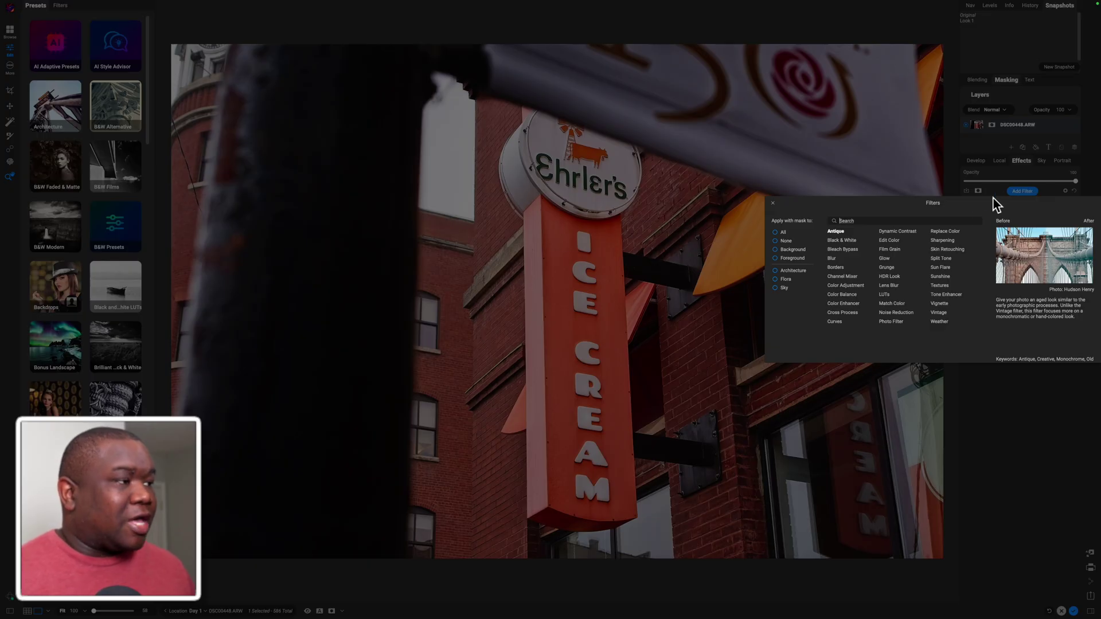
left_click(890, 285)
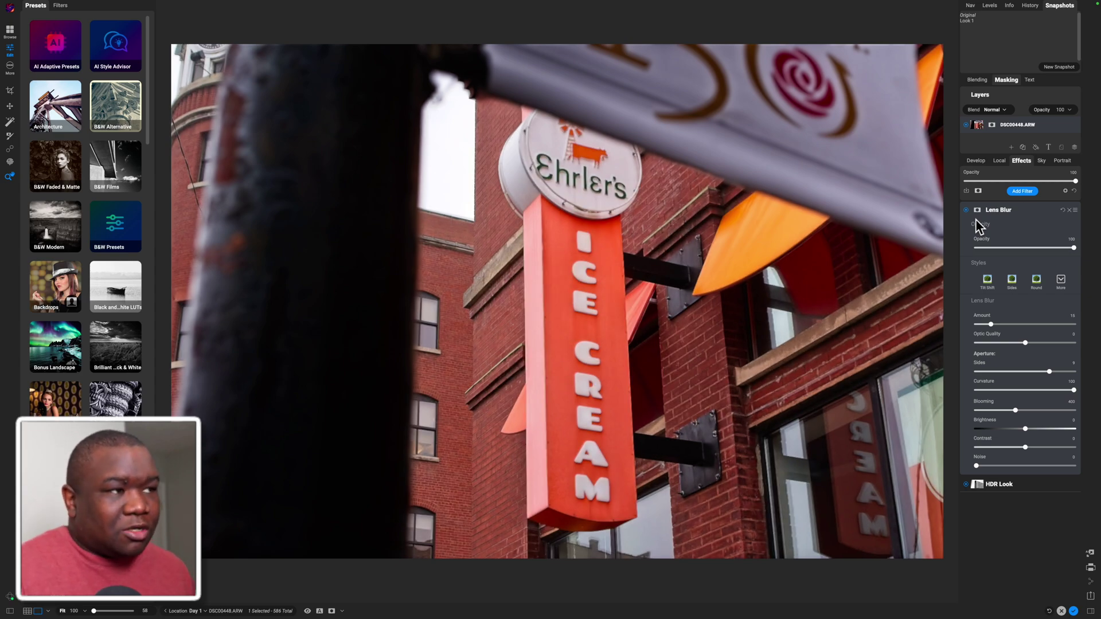
key("super+m")
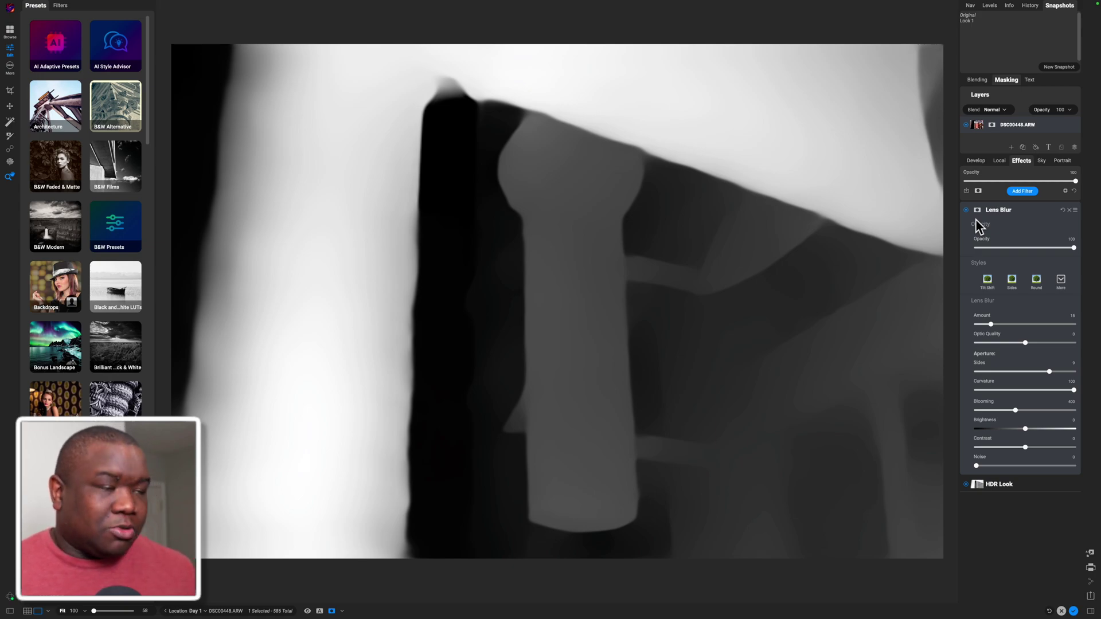
key("super+m")
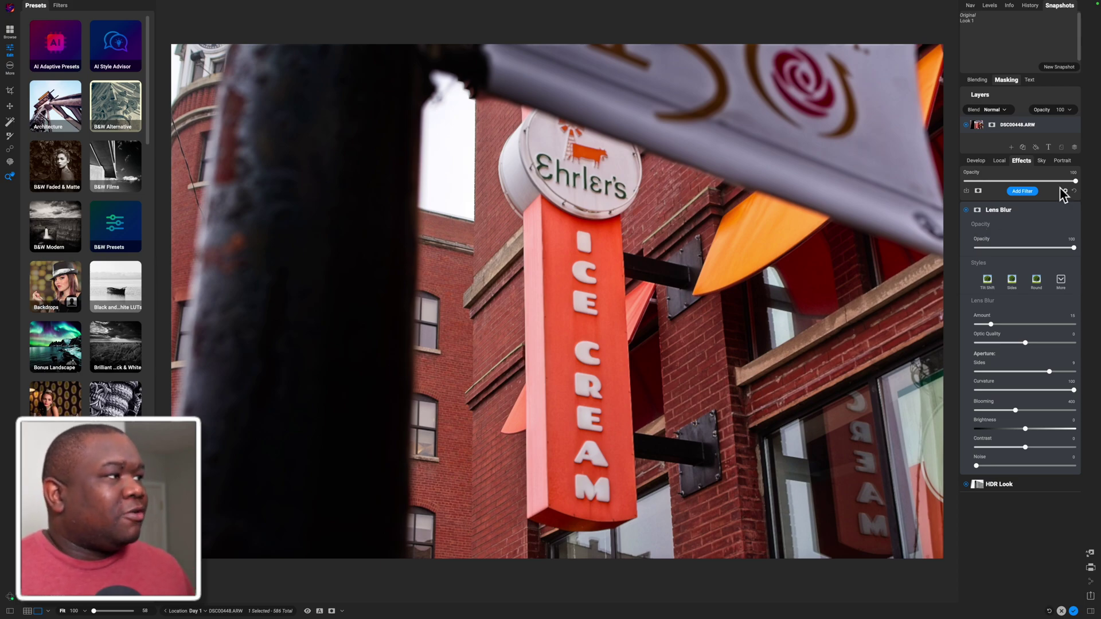
Raise the midtone level of the Lens Blur filter's depth mask to keep the blur mostly on the foreground.
left_click(1010, 82)
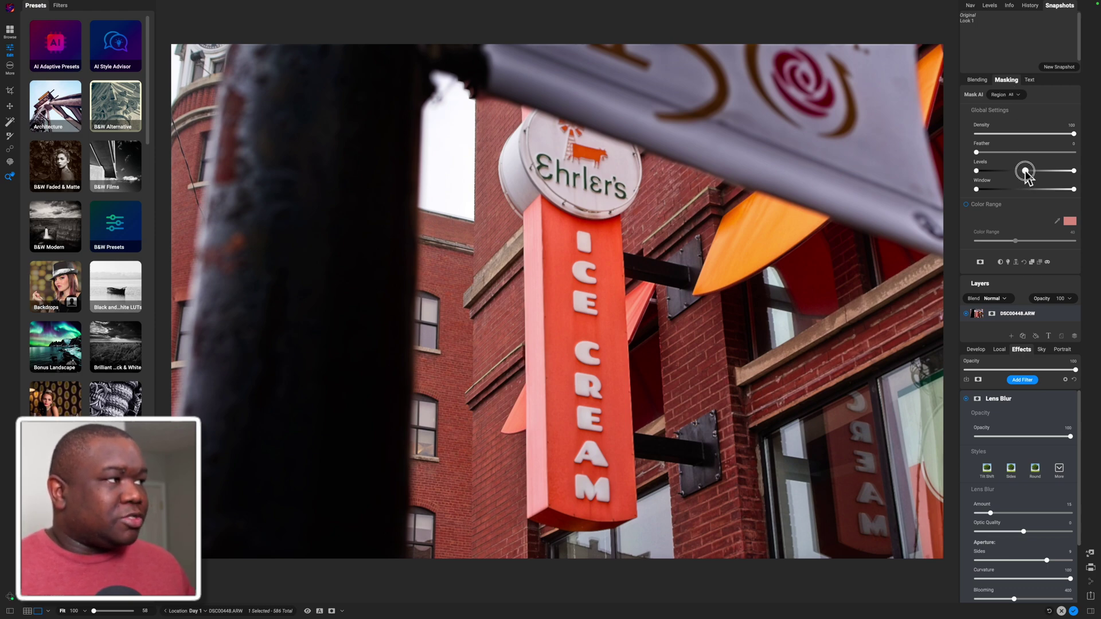
left_click_drag(1026, 172, 1037, 173)
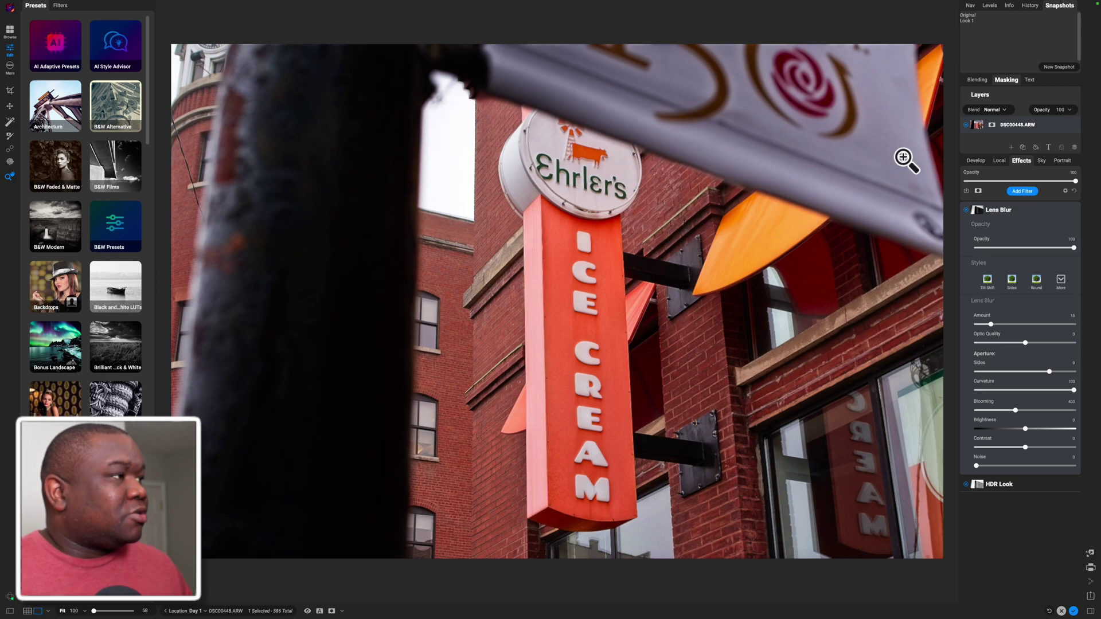
left_click(1013, 82)
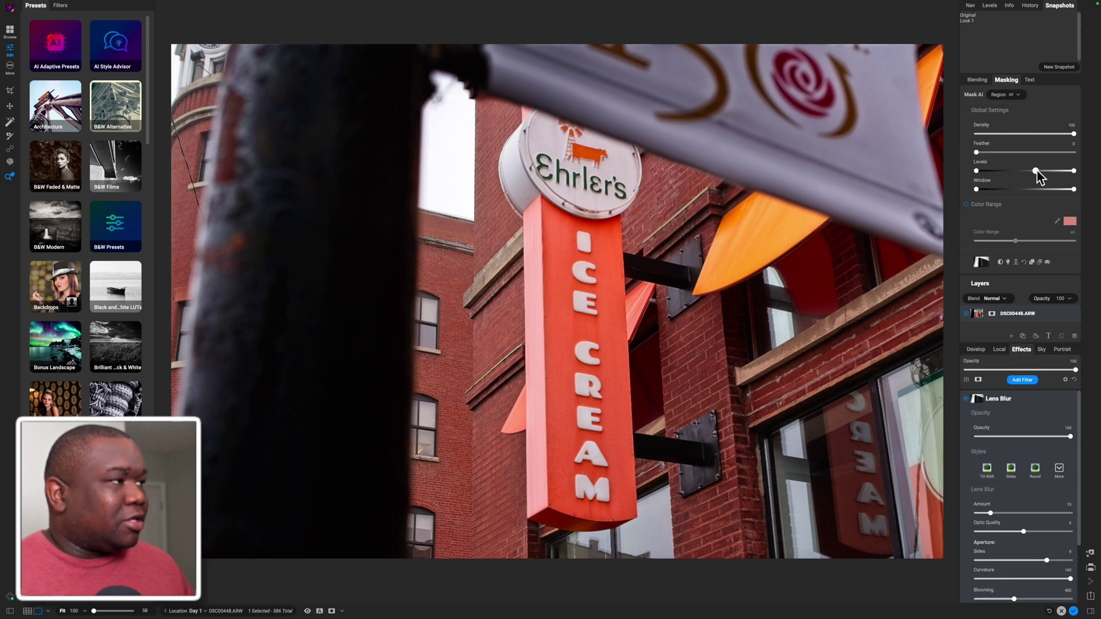
left_click_drag(1038, 175, 1044, 172)
left_click(971, 281)
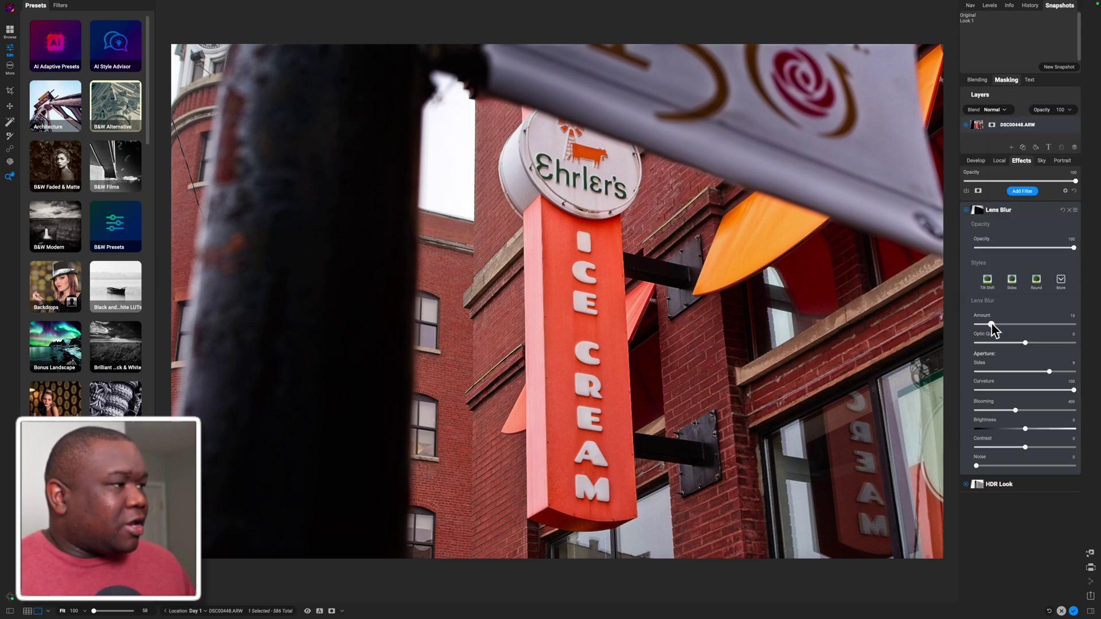
Set the Lens Blur amount to 17, blooming to 596 and opacity to 87, and raise its optic quality.
left_click_drag(990, 324, 1009, 328)
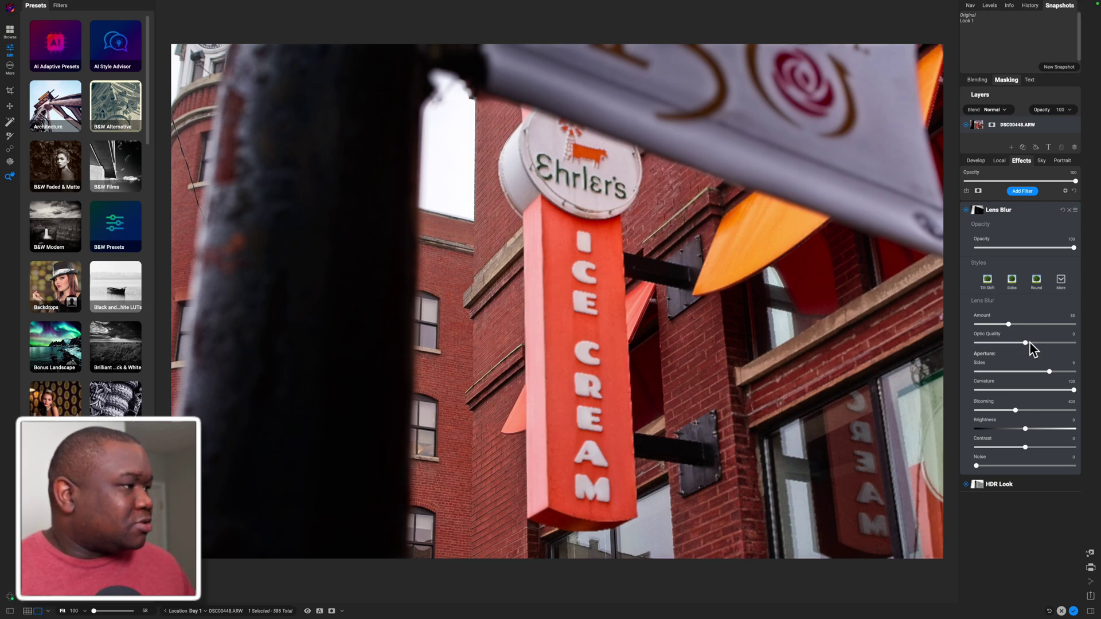
left_click_drag(1026, 343, 1061, 343)
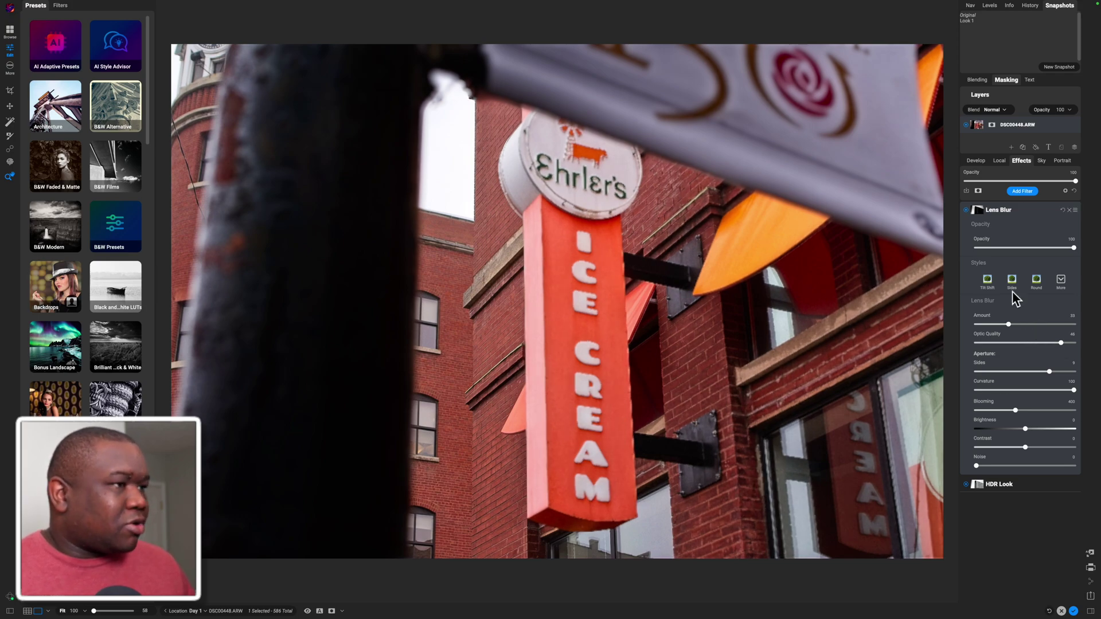
left_click(1014, 158)
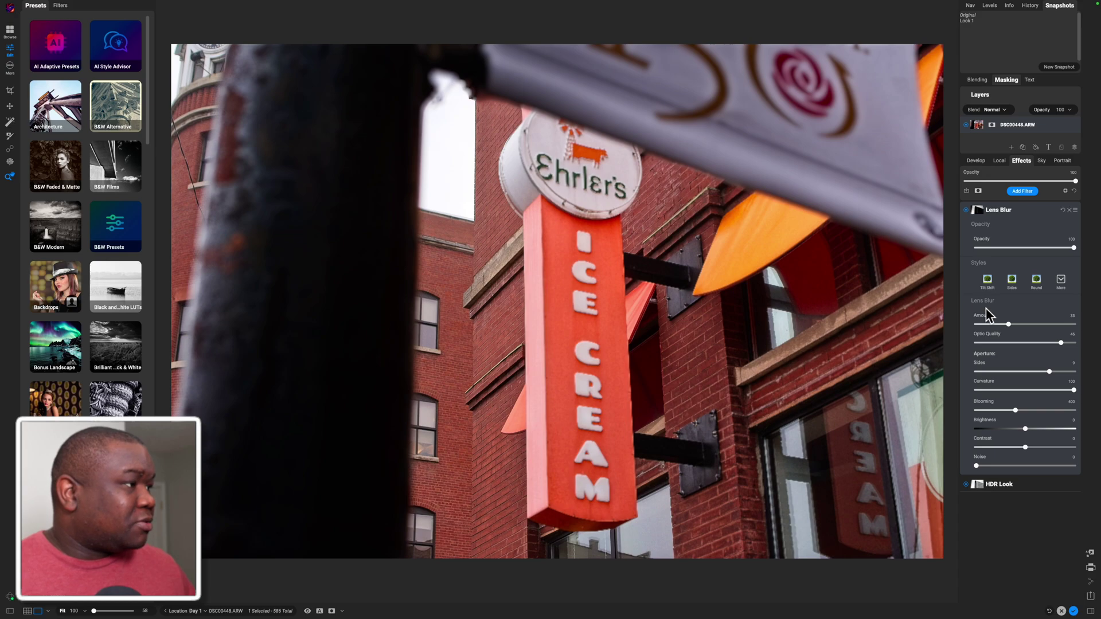
left_click_drag(1009, 324, 993, 326)
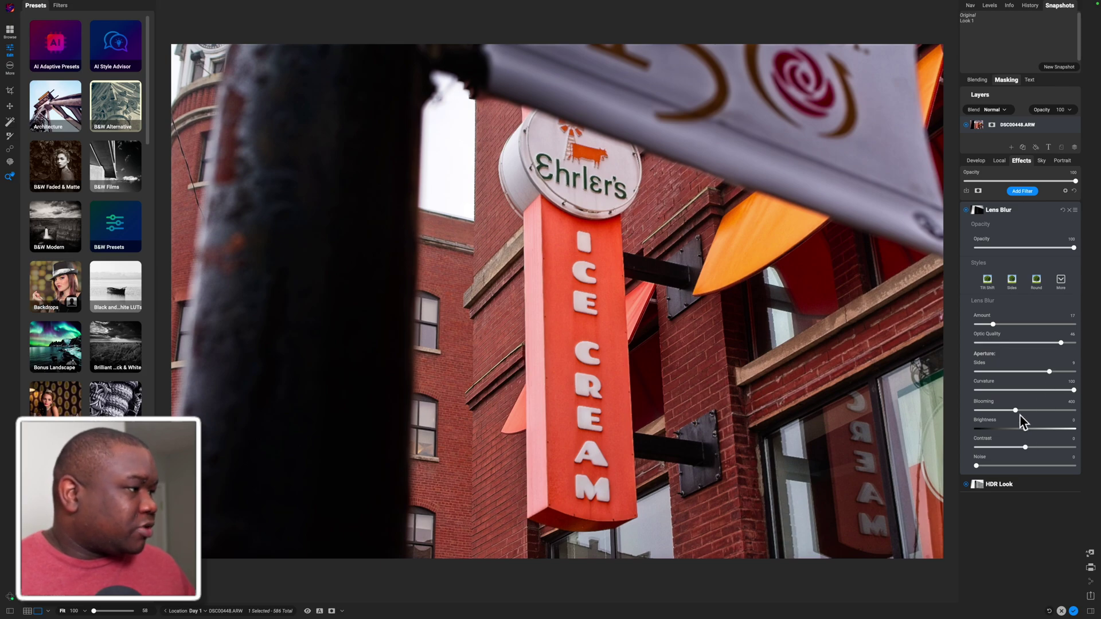
left_click_drag(1020, 414, 1034, 412)
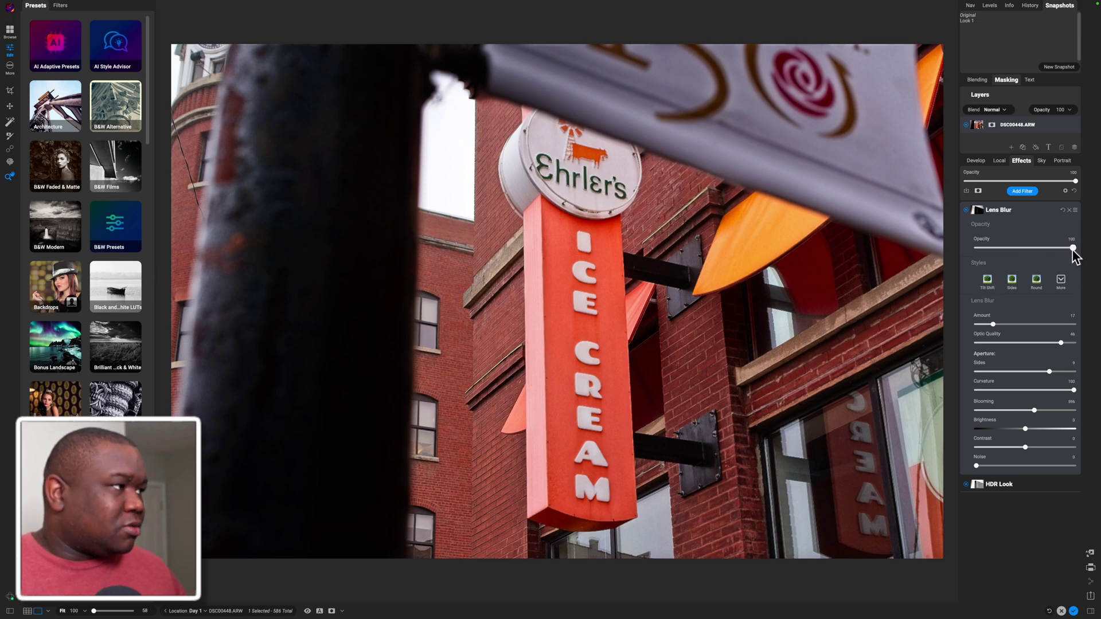
left_click_drag(1073, 248, 1061, 248)
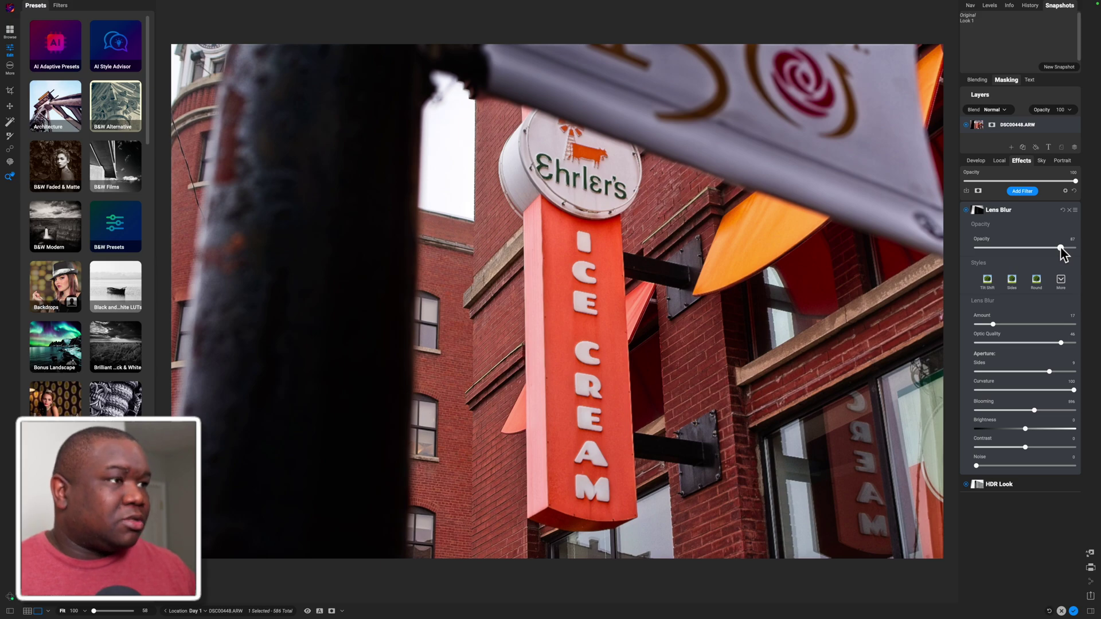
Inspect the Lens Blur depth mask, and toggle the filter off and on to compare the blur on the photo.
key("ctrl+m")
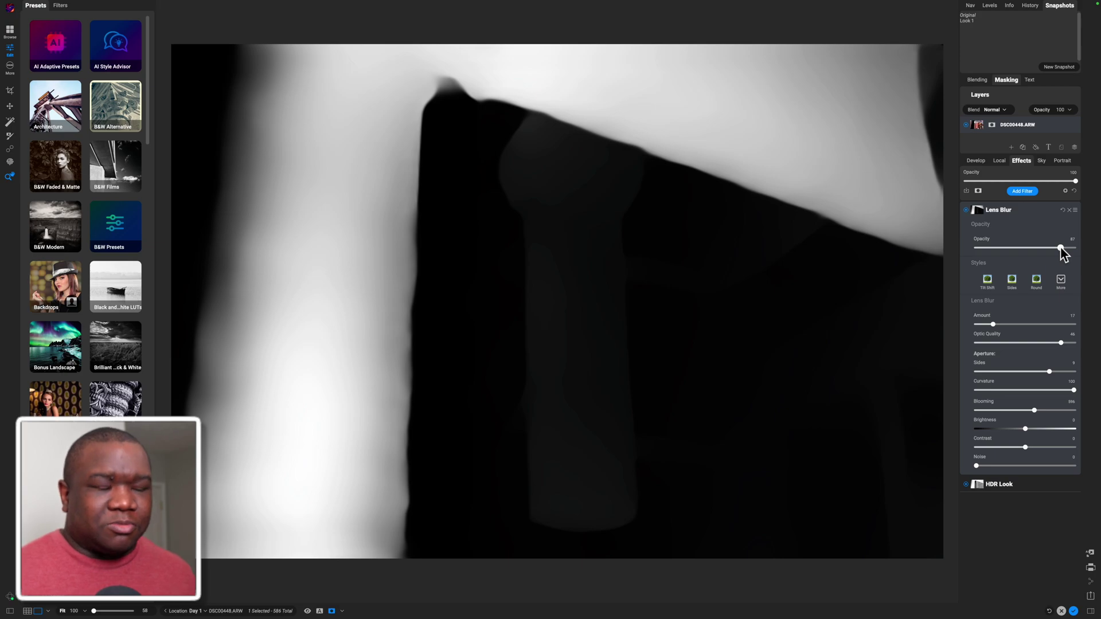
key("ctrl+m")
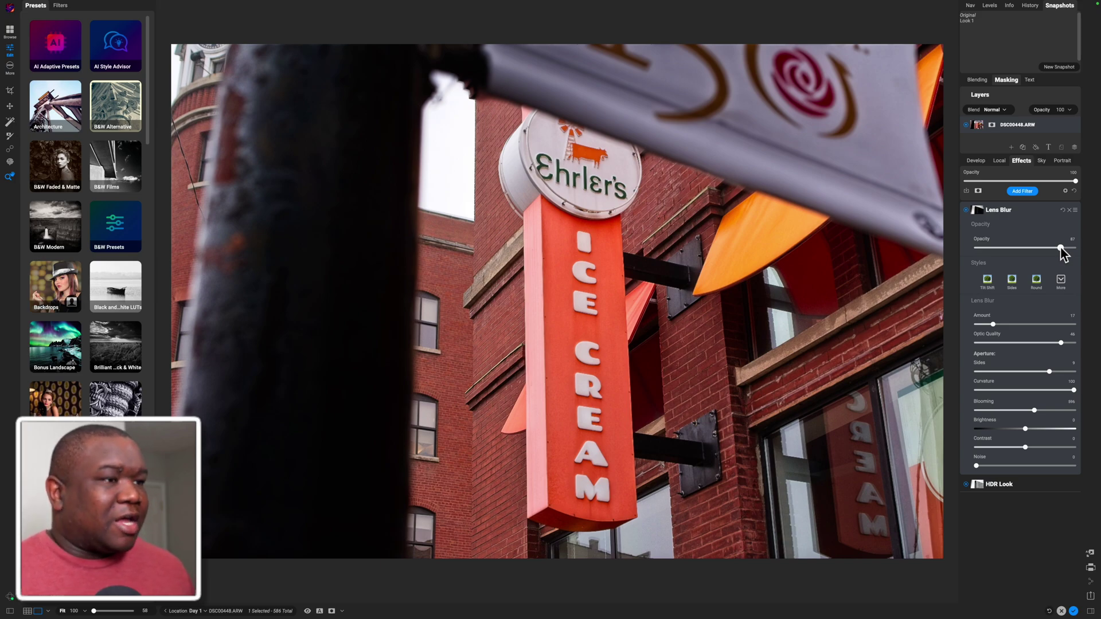
left_click(966, 210)
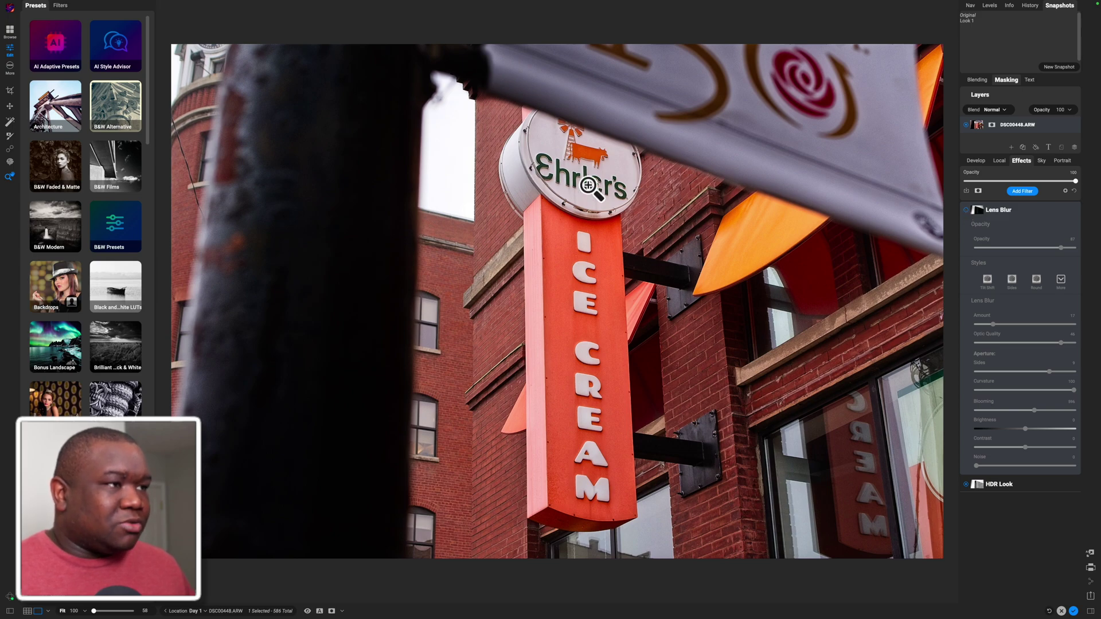
left_click(968, 208)
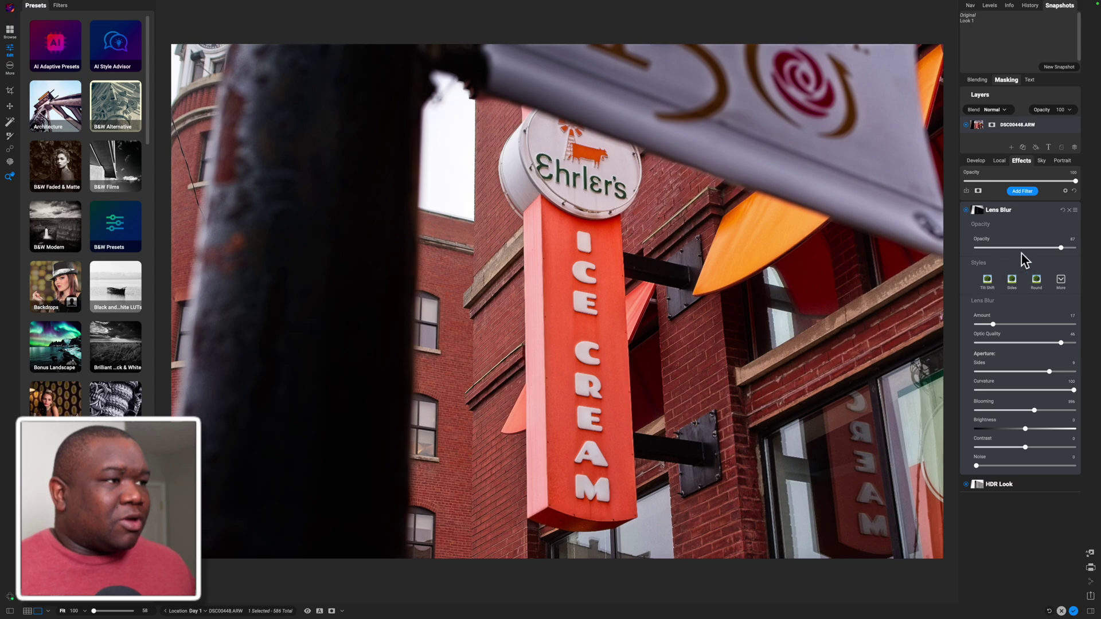
left_click_drag(1056, 251, 1034, 251)
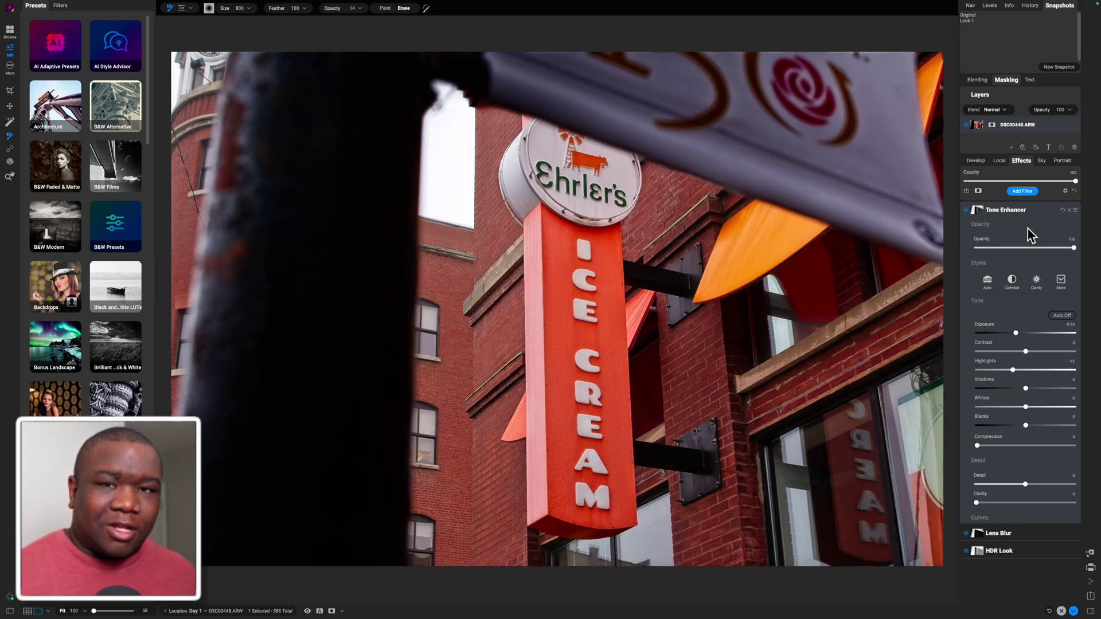
Invert the Tone Enhancer filter's depth mask, and toggle the filter off and on to compare its effect on the photo.
key("ctrl+m")
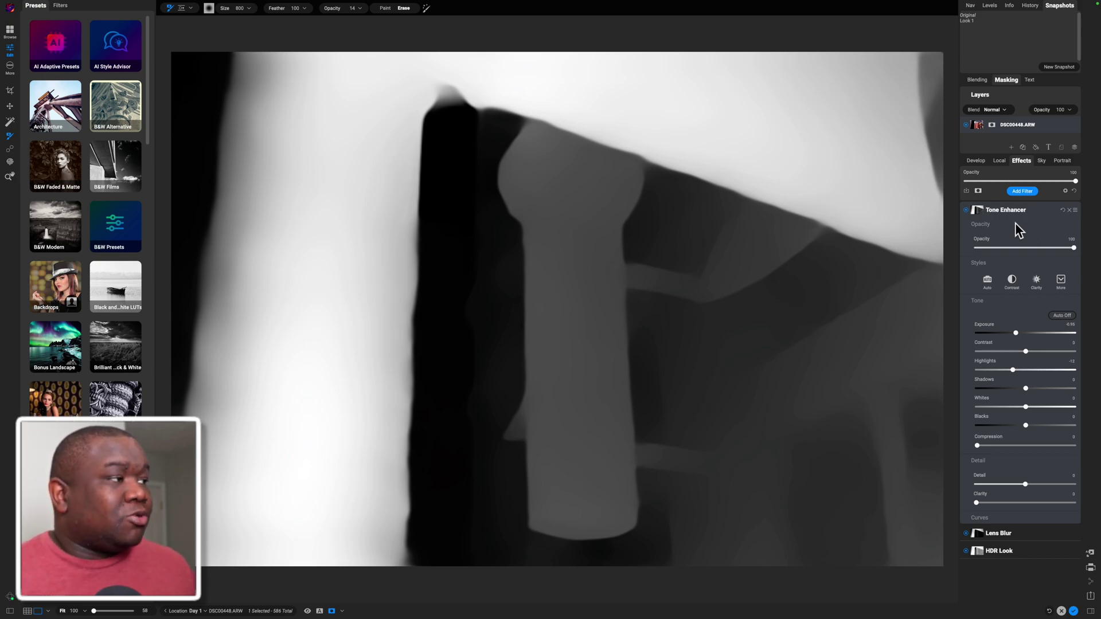
left_click(979, 211)
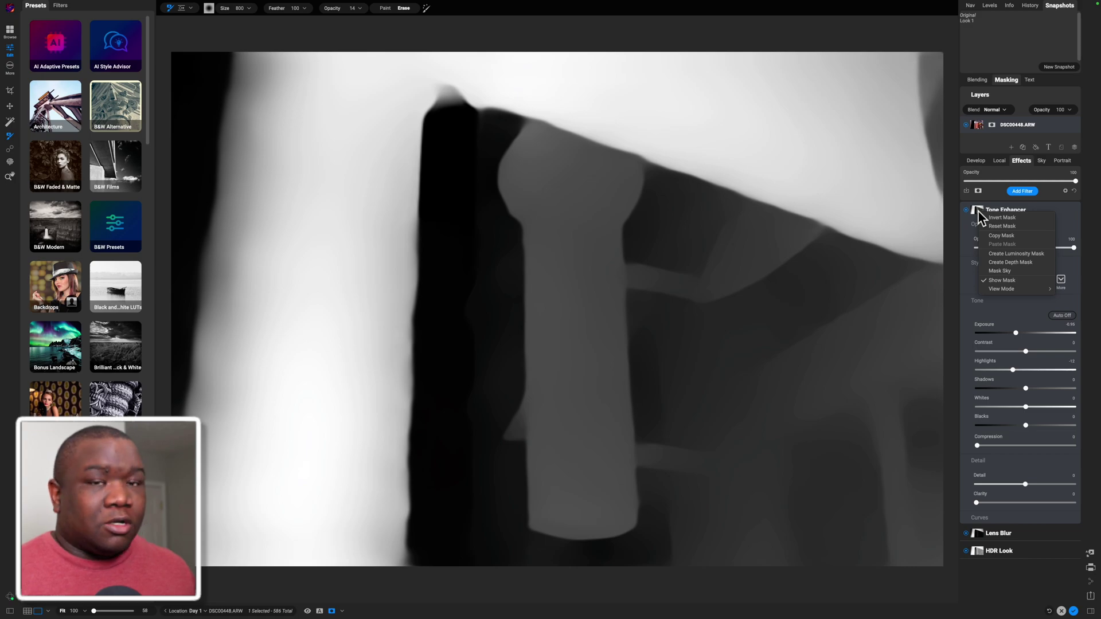
left_click(1015, 218)
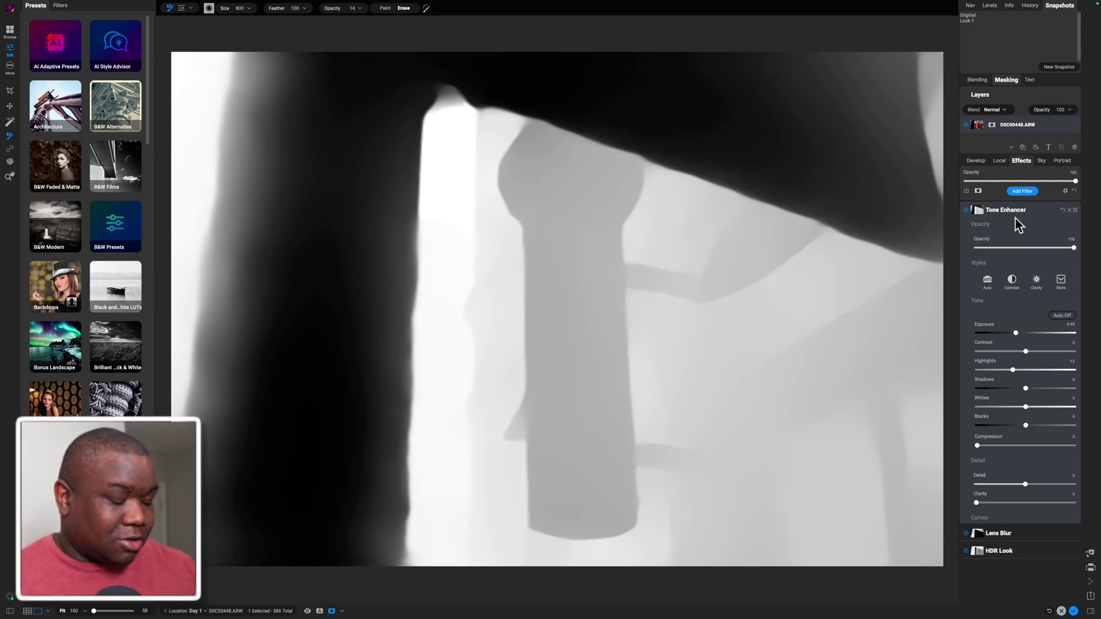
key("ctrl+m")
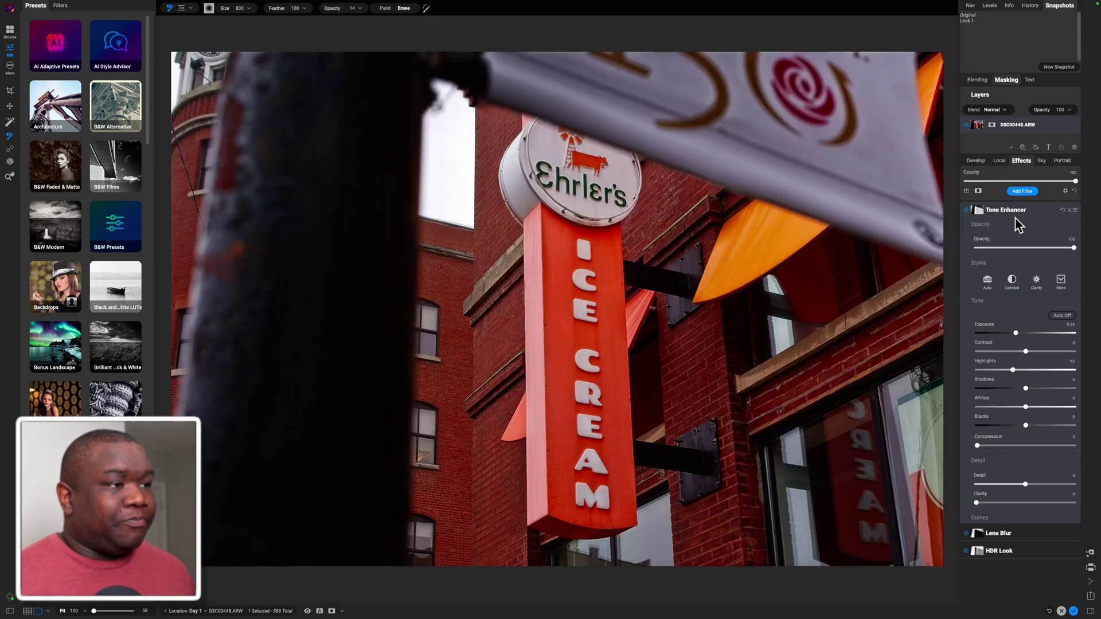
left_click(966, 210)
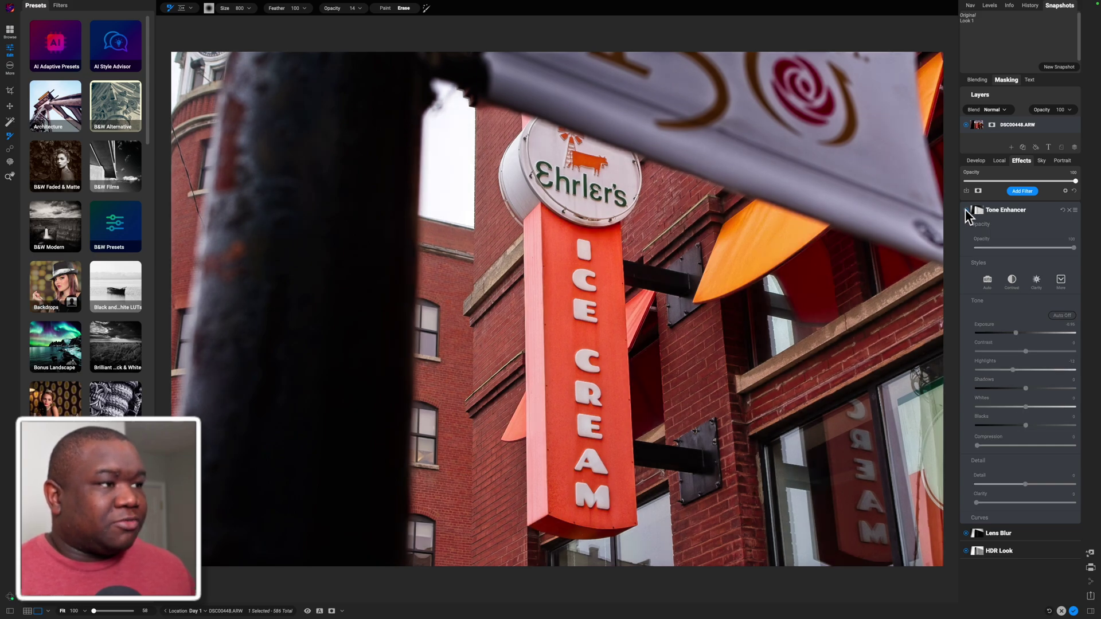
left_click(966, 210)
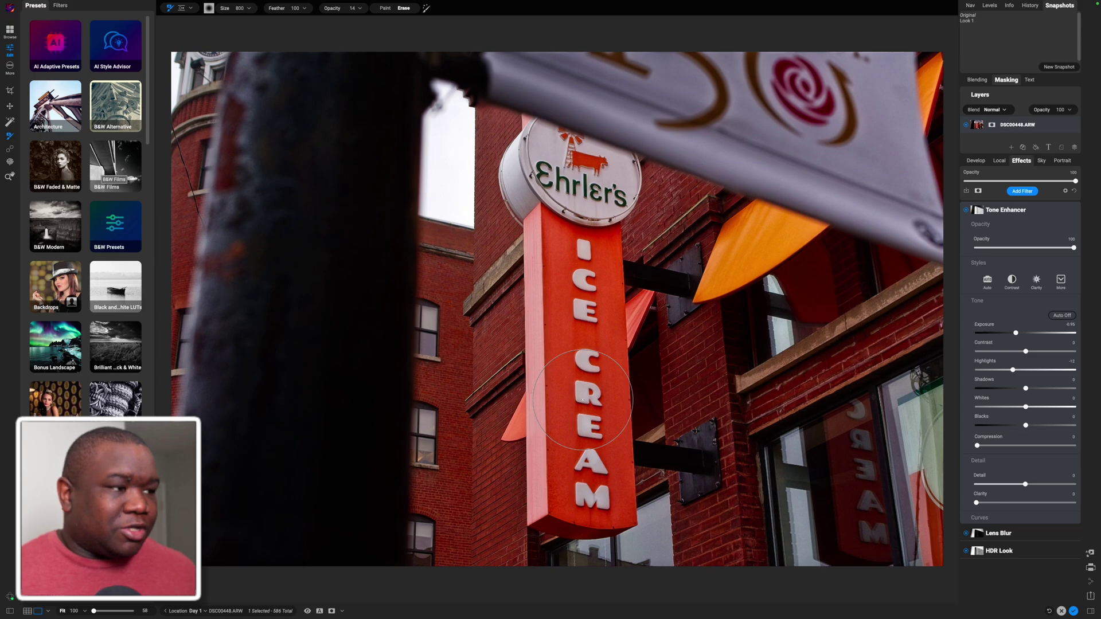
Erase the Tone Enhancer effect along the whole Ehrler's ice cream sign with masking brush strokes at opacity 14.
left_click_drag(583, 400, 582, 494)
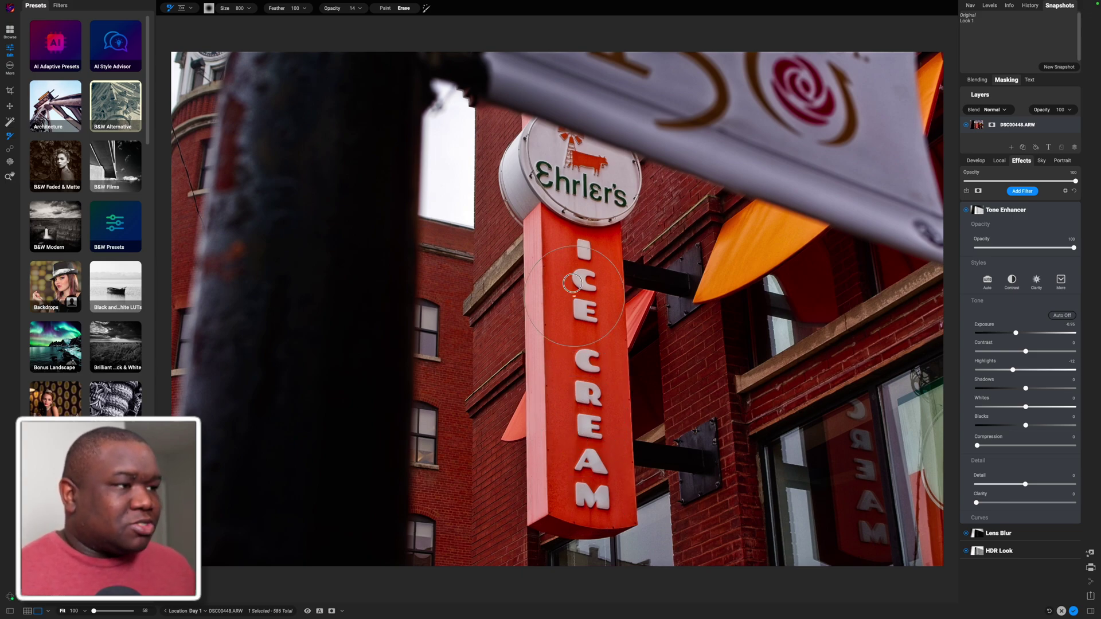
mouse_move(568, 167)
left_mouse_down()
mouse_move(587, 279)
mouse_move(579, 485)
left_mouse_up()
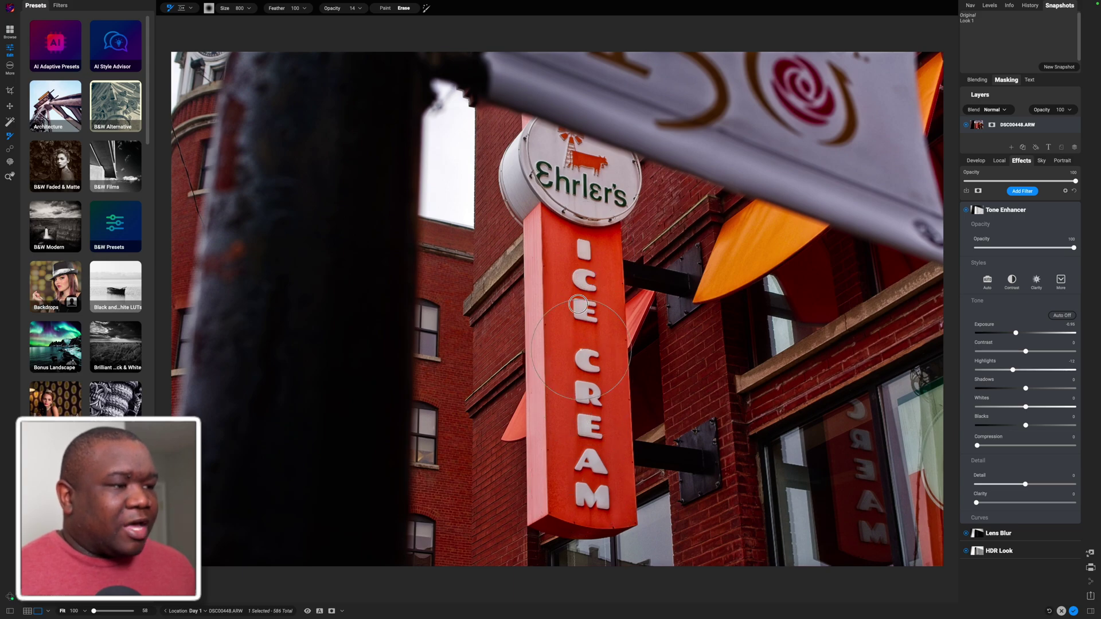
mouse_move(586, 208)
left_mouse_down()
mouse_move(582, 172)
mouse_move(586, 451)
left_mouse_up()
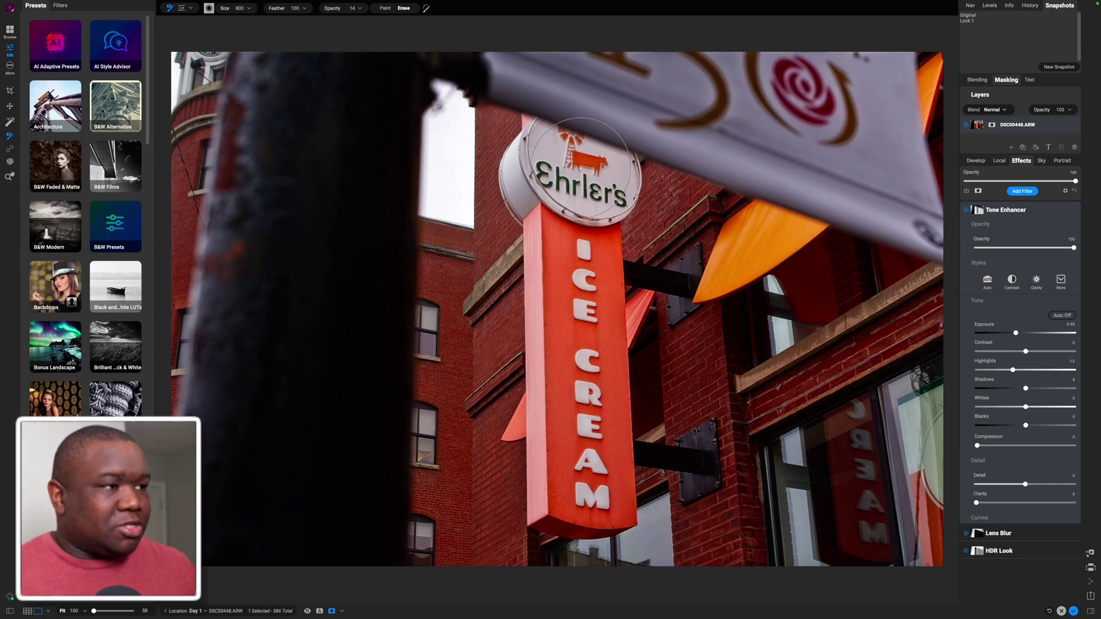
With the mask displayed, erase the sign further at brush opacity 40, and compare the photo with the Tone Enhancer off and on.
key("ctrl+m")
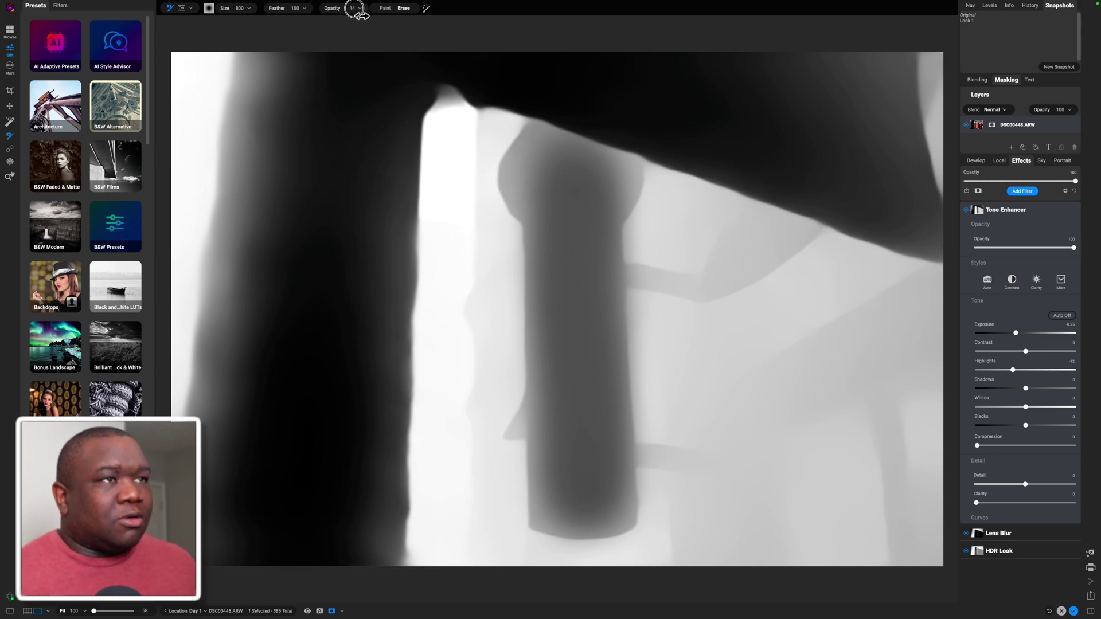
mouse_move(354, 9)
left_mouse_down()
mouse_move(364, 10)
mouse_move(322, 9)
mouse_move(367, 9)
left_mouse_up()
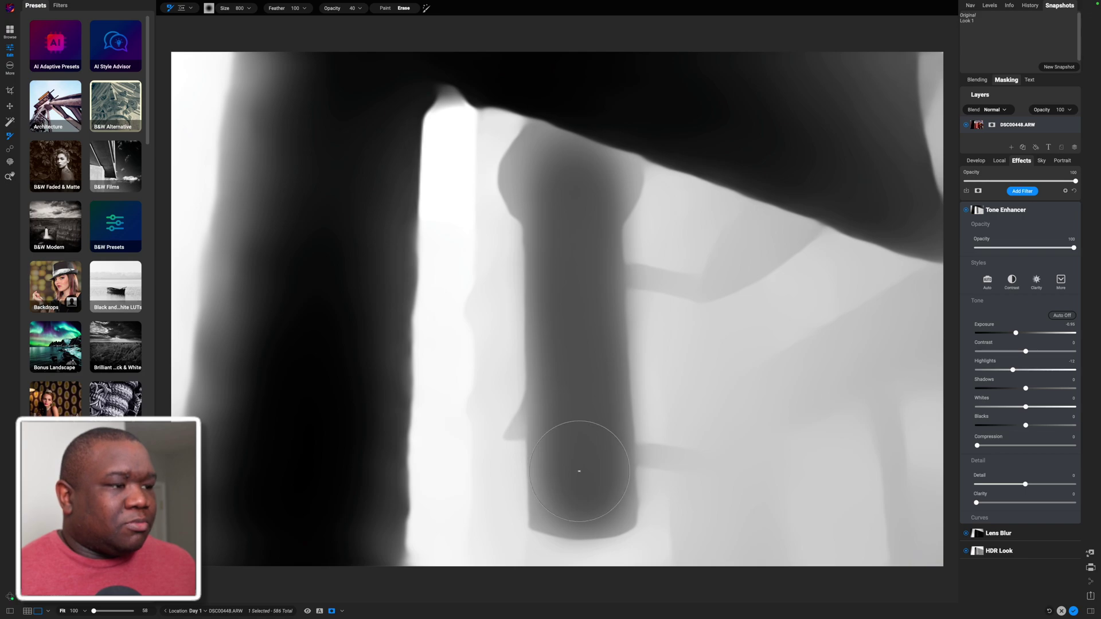
mouse_move(579, 471)
left_mouse_down()
mouse_move(558, 166)
mouse_move(549, 168)
mouse_move(584, 184)
mouse_move(570, 286)
left_mouse_up()
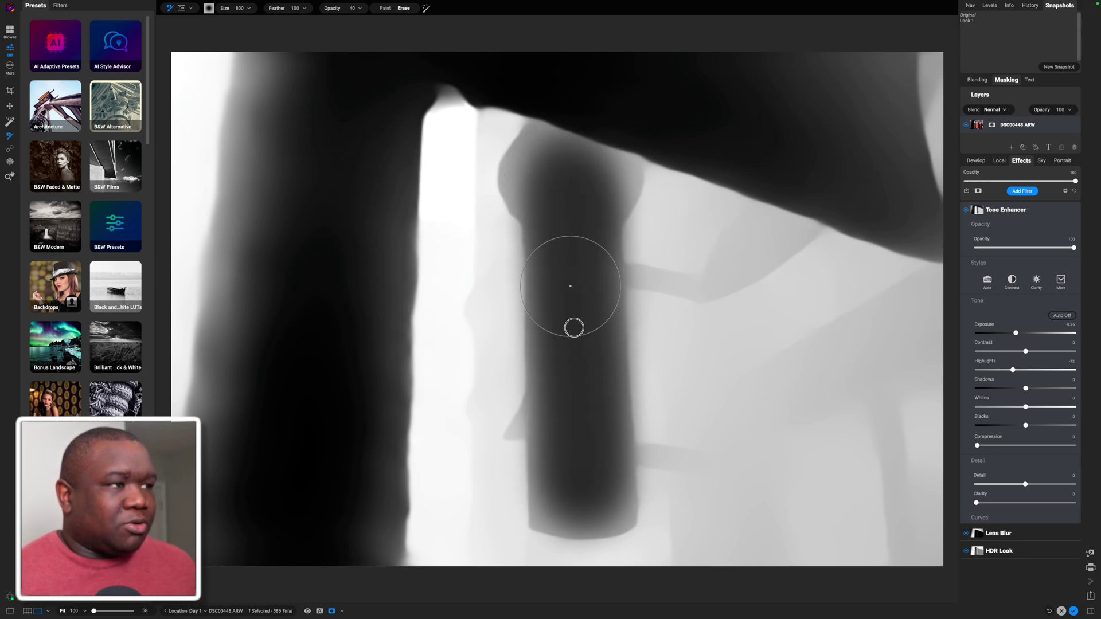
mouse_move(574, 328)
left_mouse_down()
mouse_move(573, 492)
mouse_move(603, 508)
mouse_move(553, 499)
left_mouse_up()
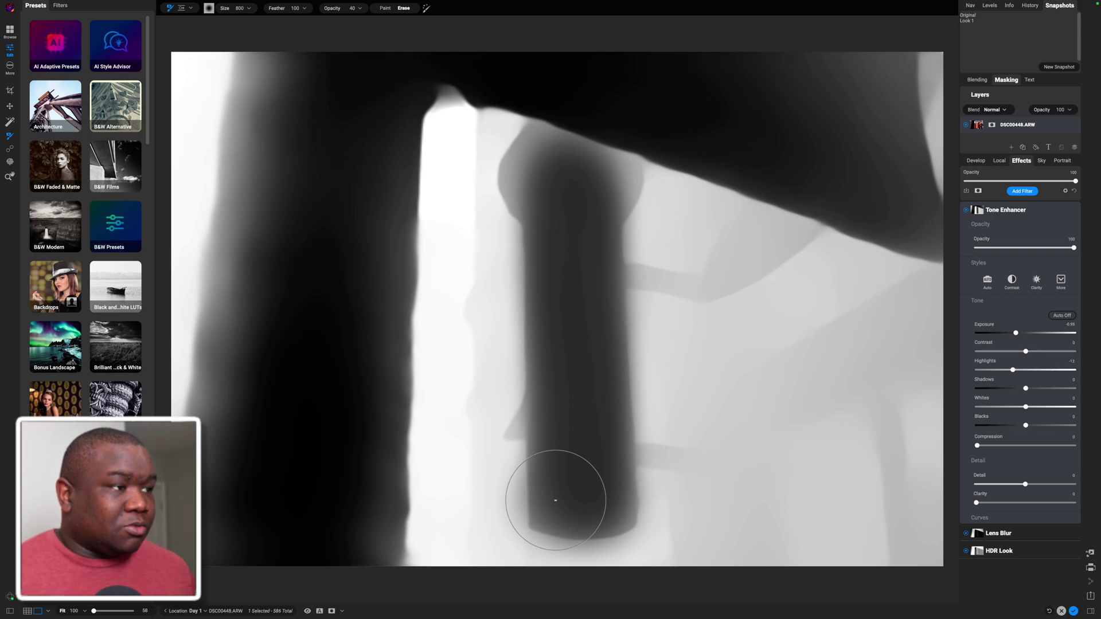
key("super+m")
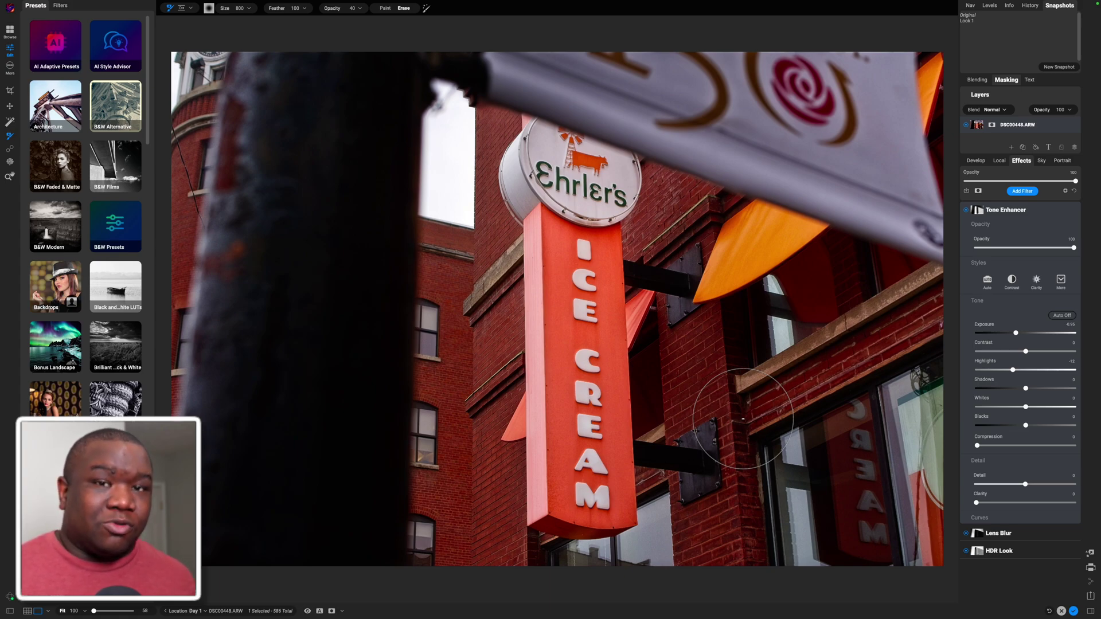
left_click(967, 210)
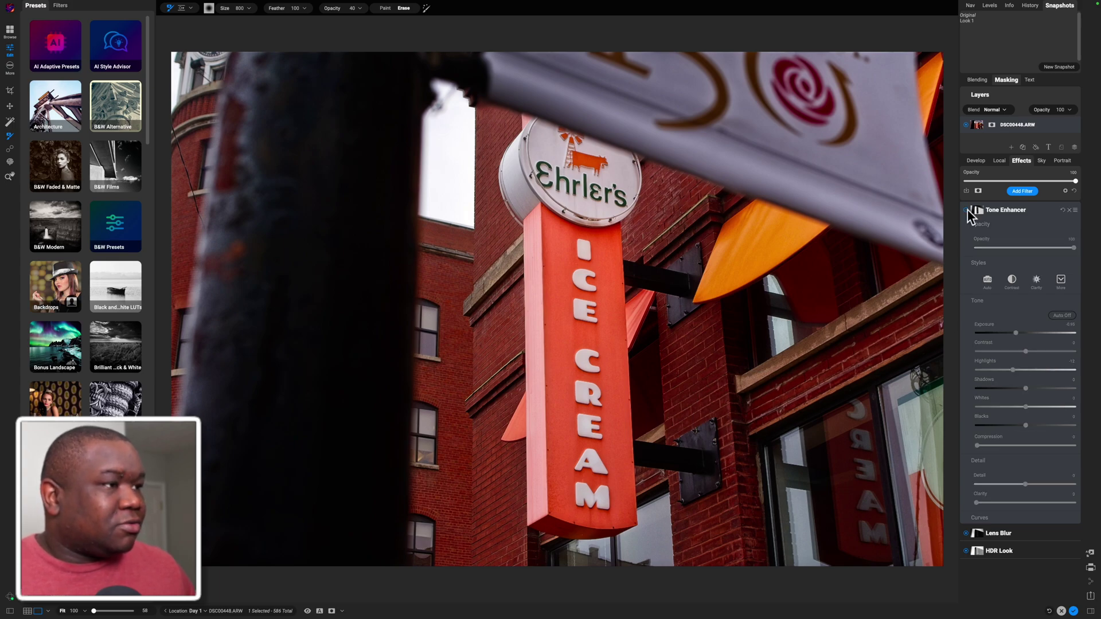
left_click(968, 210)
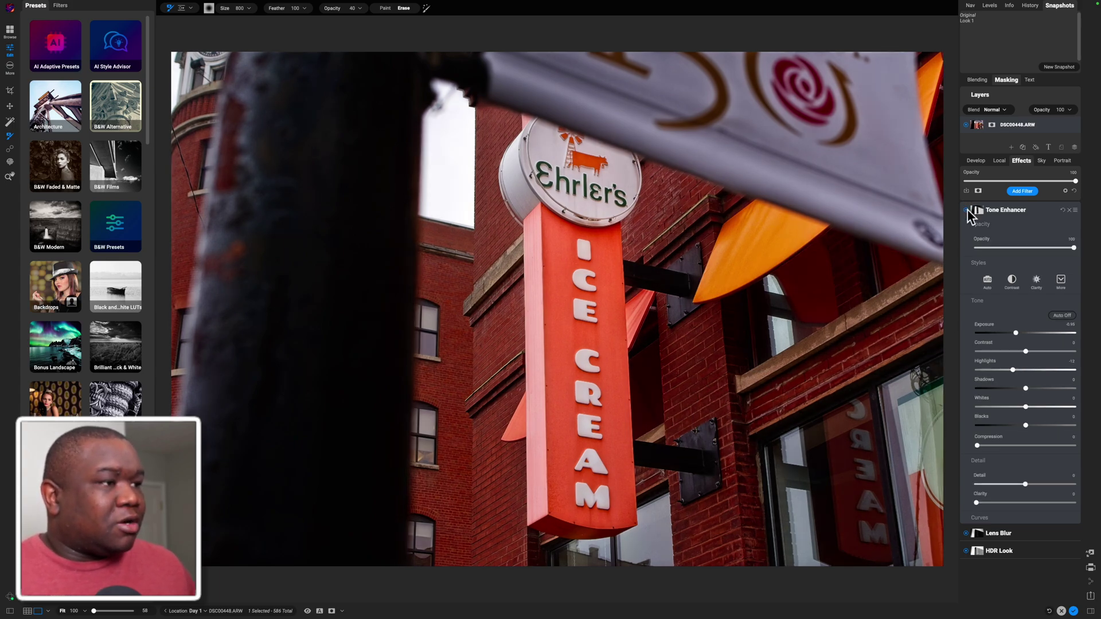